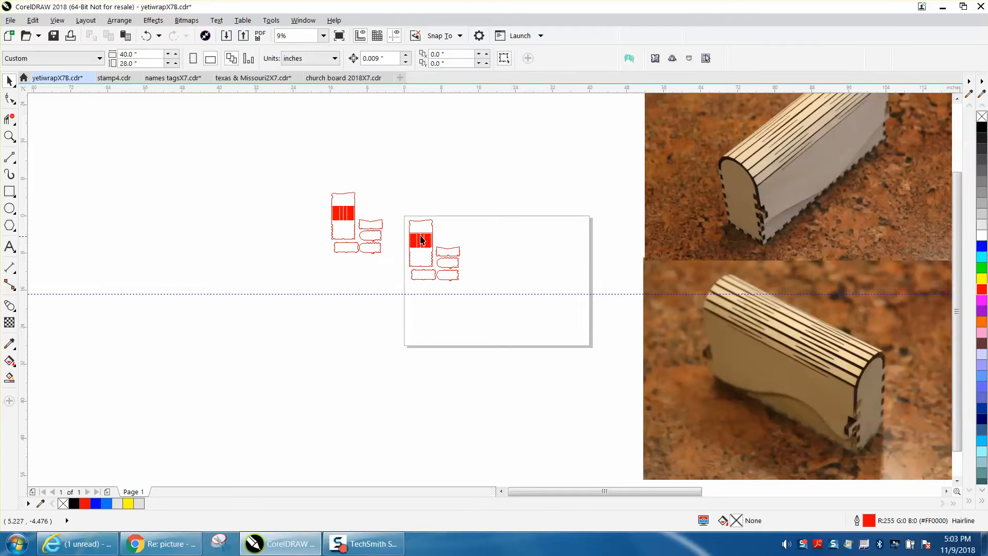
Delete the rectangular tabbed bottom panel and the lowest rounded end panel from the set on the page.
click(9, 136)
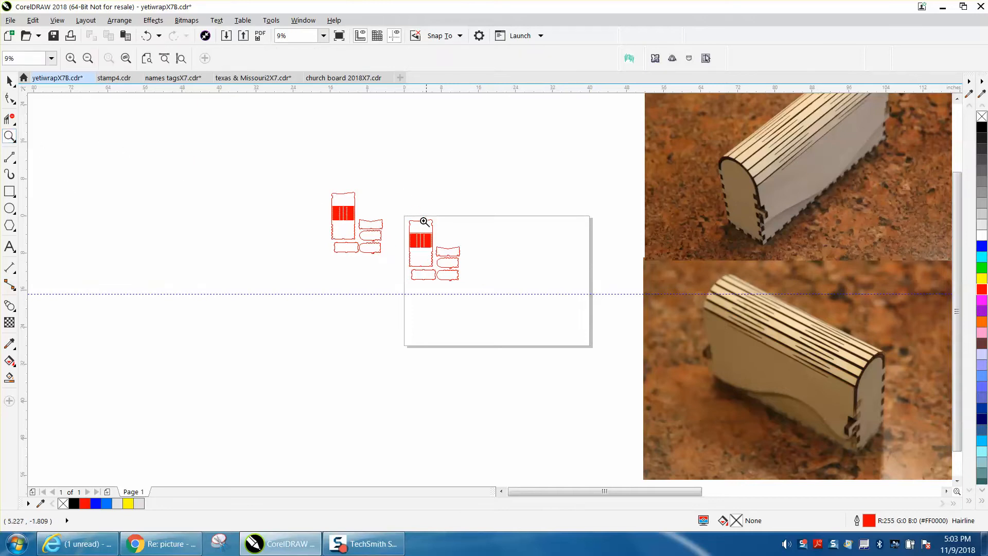
drag(403, 216, 496, 292)
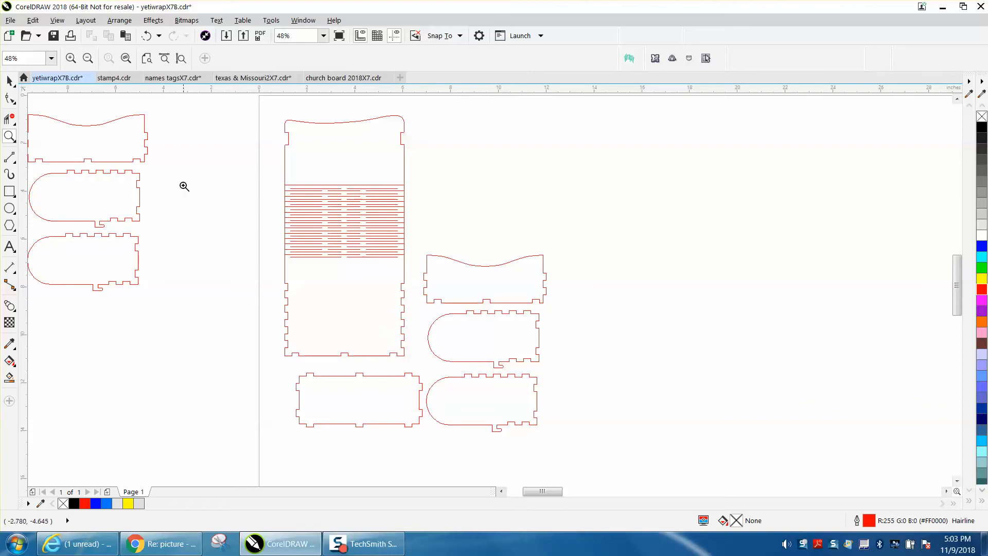
click(10, 81)
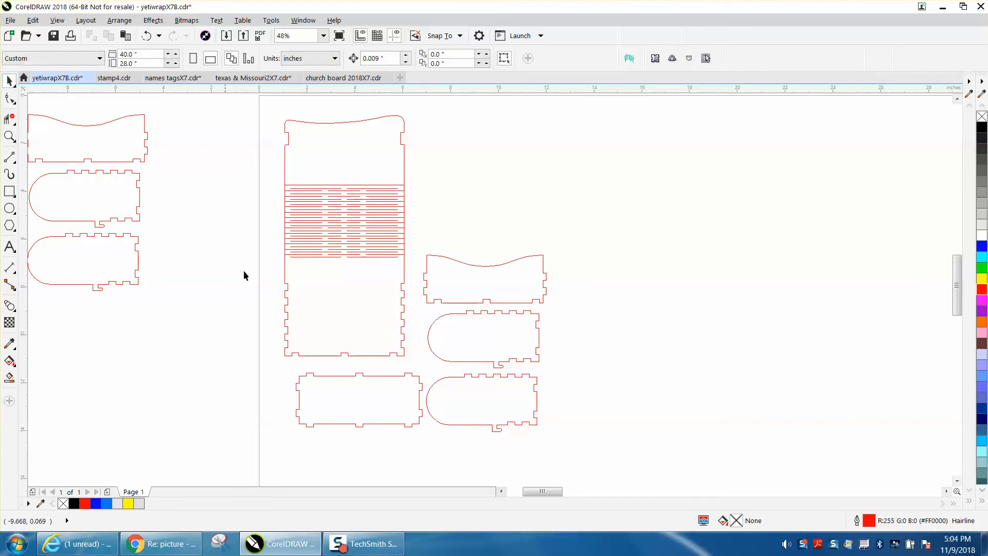
click(348, 376)
click(187, 399)
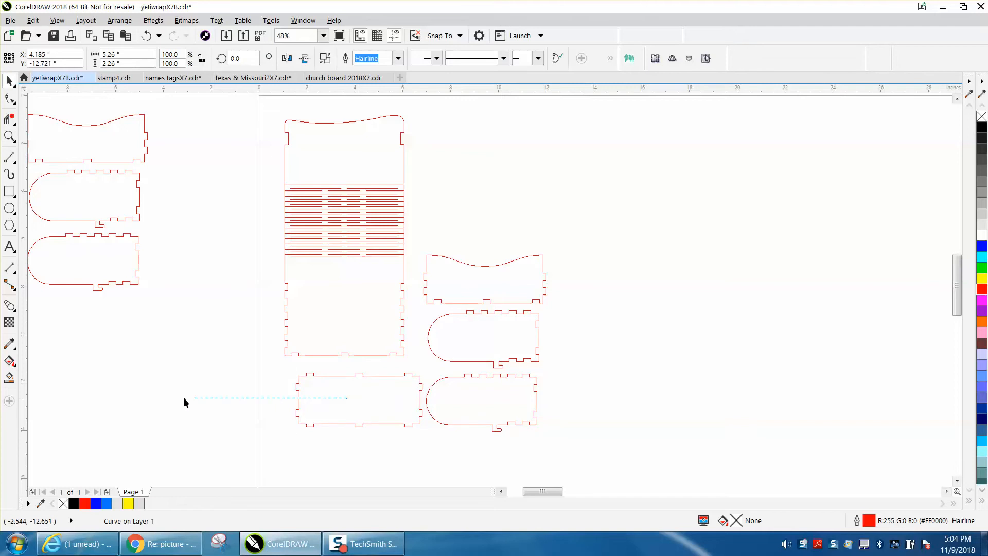
click(354, 378)
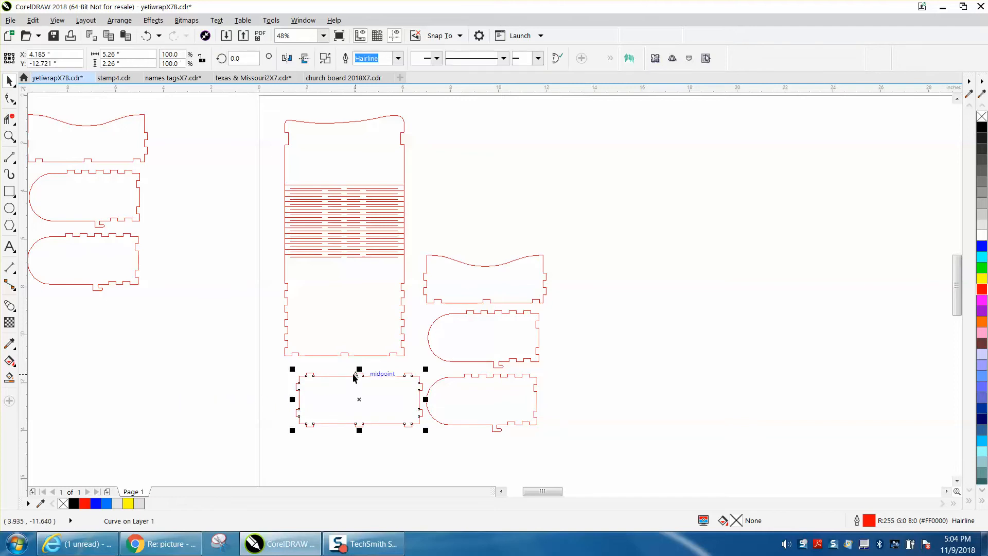
key(Delete)
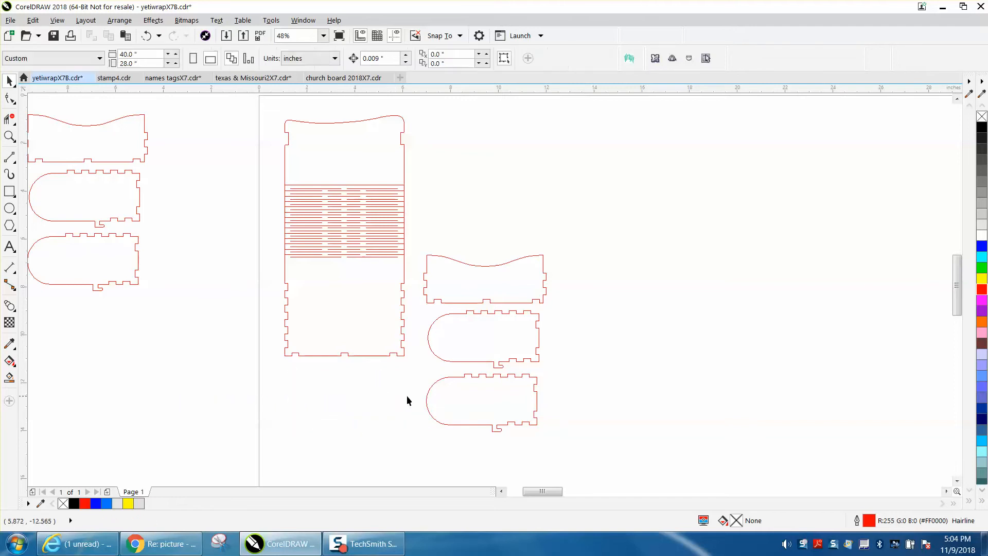
click(472, 375)
key(Delete)
click(484, 362)
key(Delete)
drag(508, 301, 503, 357)
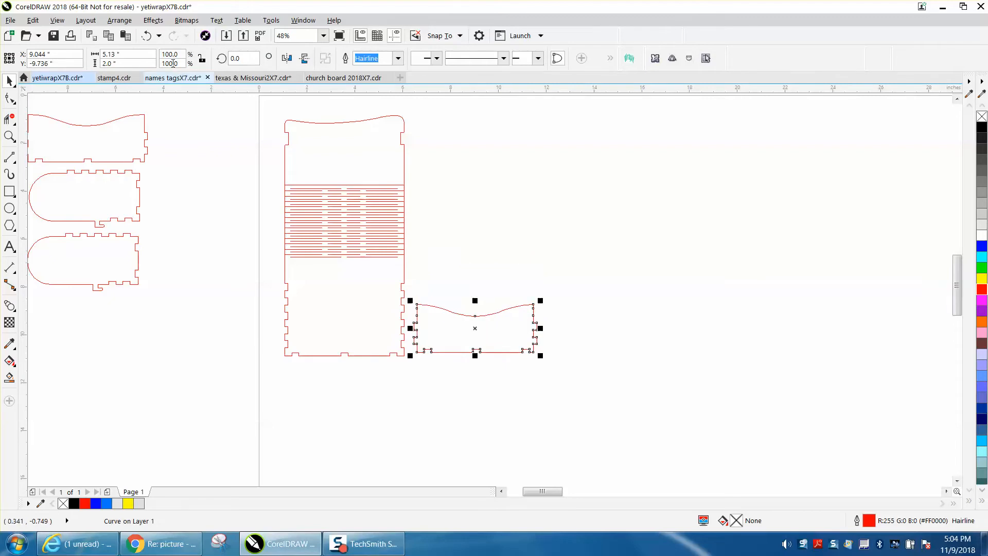
click(150, 38)
click(149, 37)
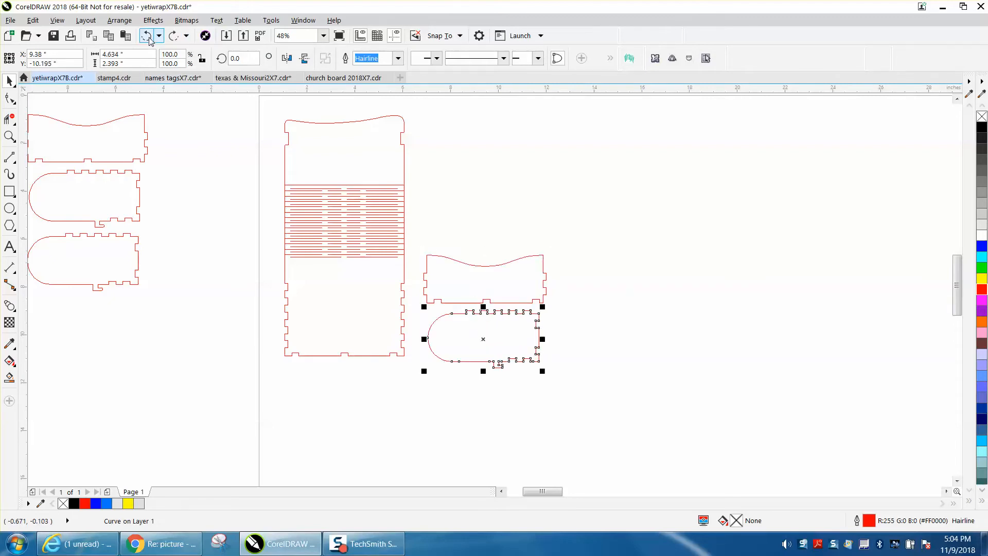
click(710, 327)
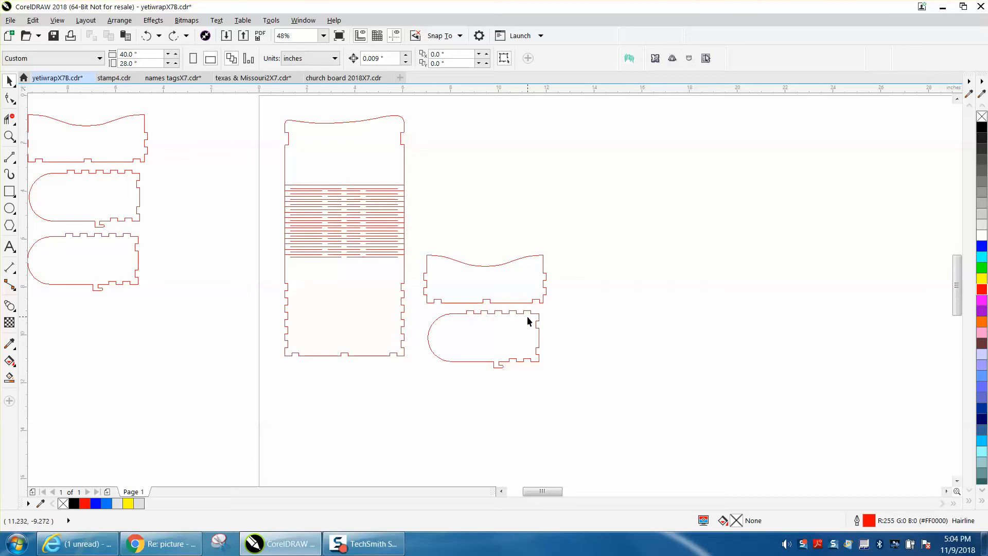
Rotate the rounded end panel to 270° and fit it against the lower part of the main panel's left tabbed edge.
click(504, 314)
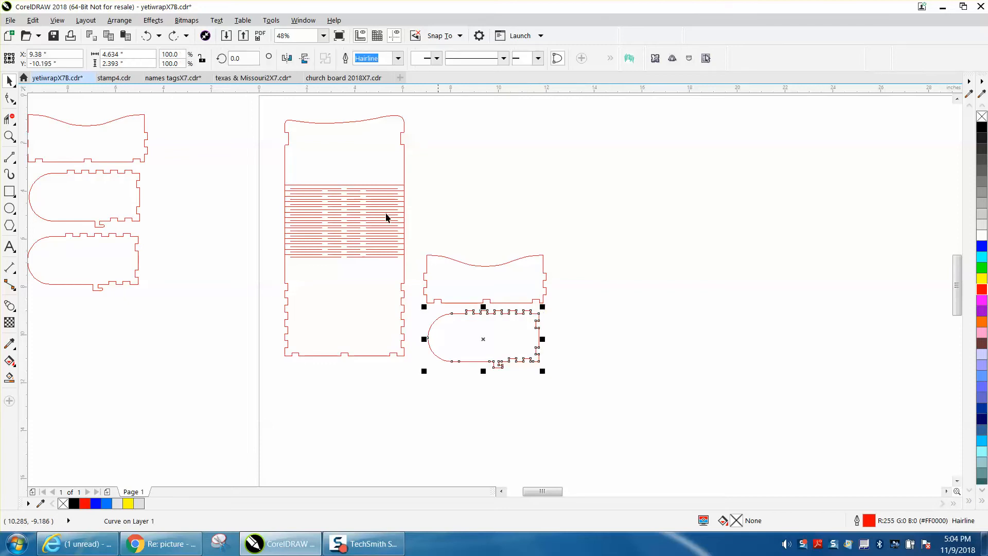
drag(255, 58, 211, 60)
text(270)
key(Return)
drag(482, 342, 260, 304)
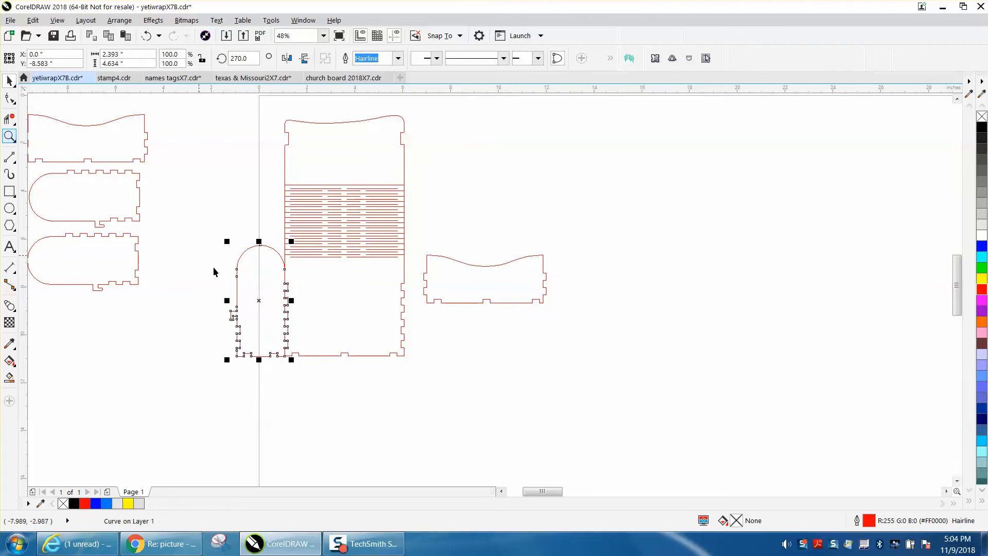
Fine-align the rounded end panel with the main panel's finger joints and pull it about 0.4 in to the left, leaving a gap.
click(9, 136)
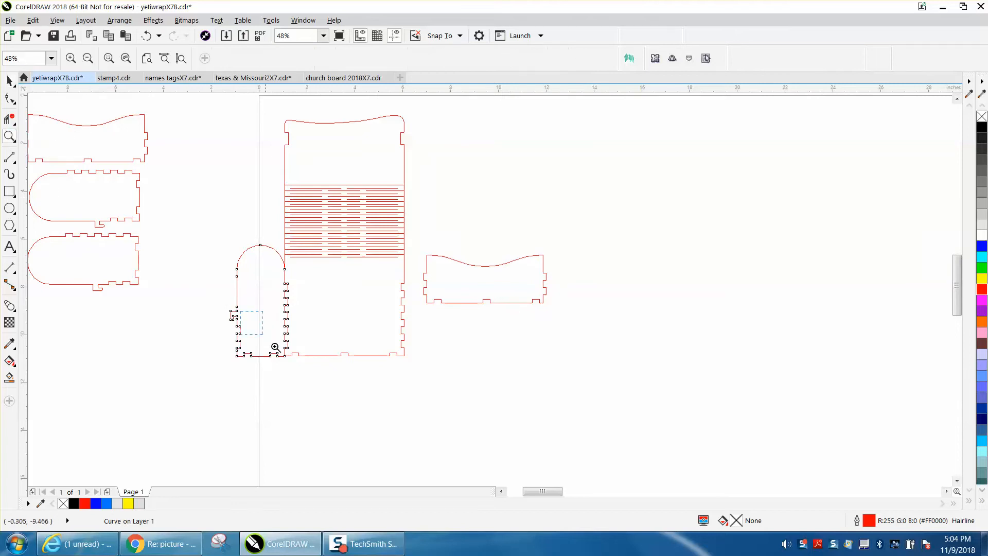
drag(198, 291, 314, 370)
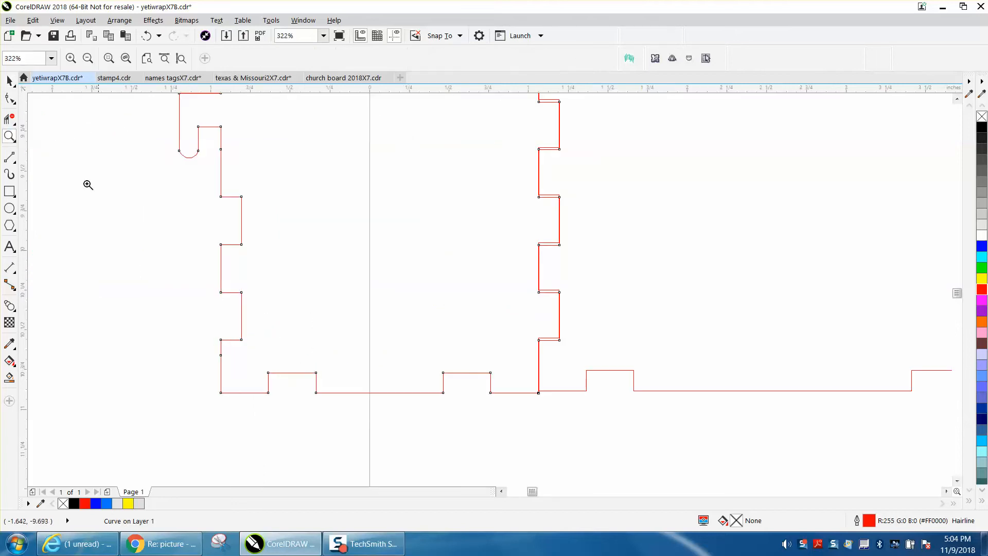
scroll(75, 170, down, 2)
click(9, 81)
drag(262, 265, 288, 277)
scroll(332, 296, down, 2)
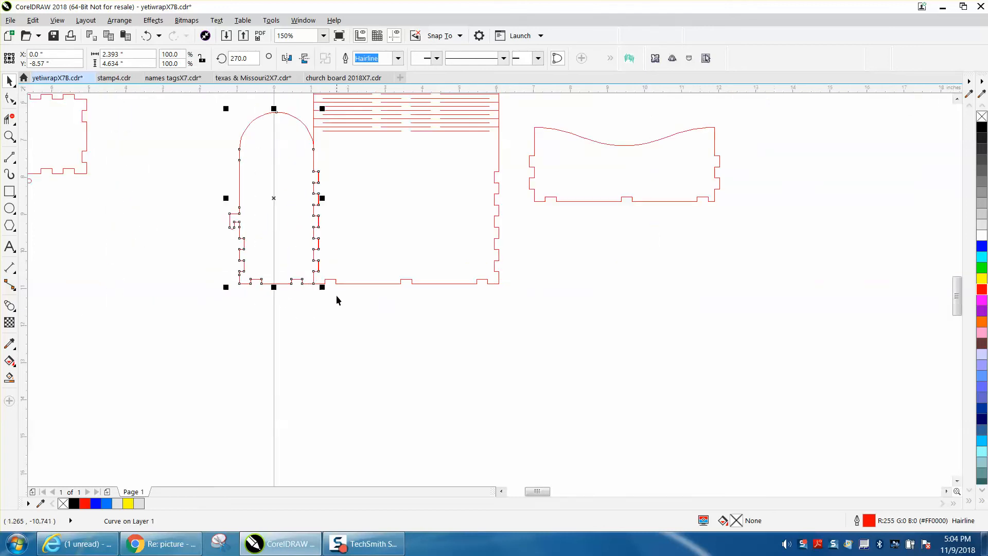
drag(278, 199, 256, 201)
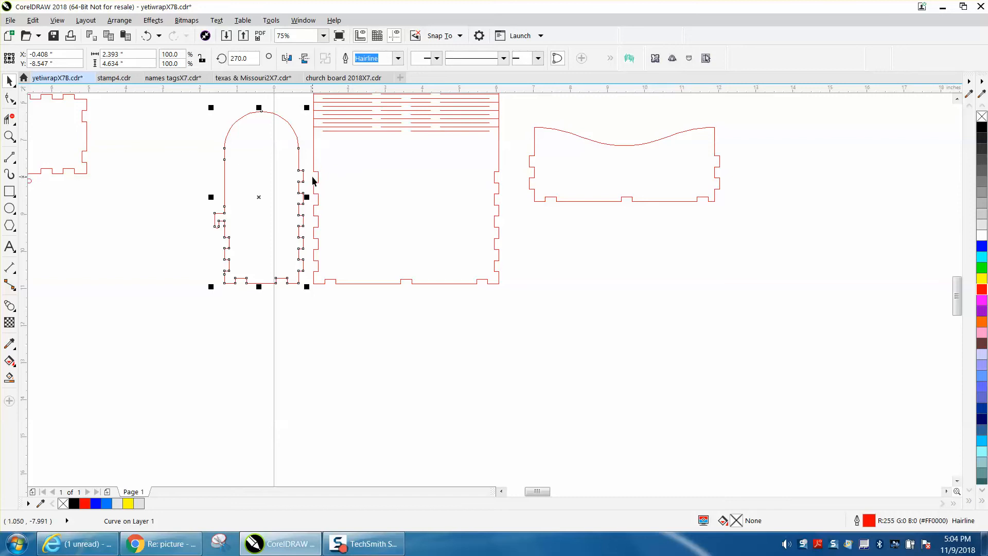
Draw a rectangle about 2.65 by 1.4 in across the facing bottom corners of the rounded end panel and main panel.
click(10, 136)
drag(291, 161, 416, 310)
scroll(416, 310, up, 1)
scroll(360, 274, down, 2)
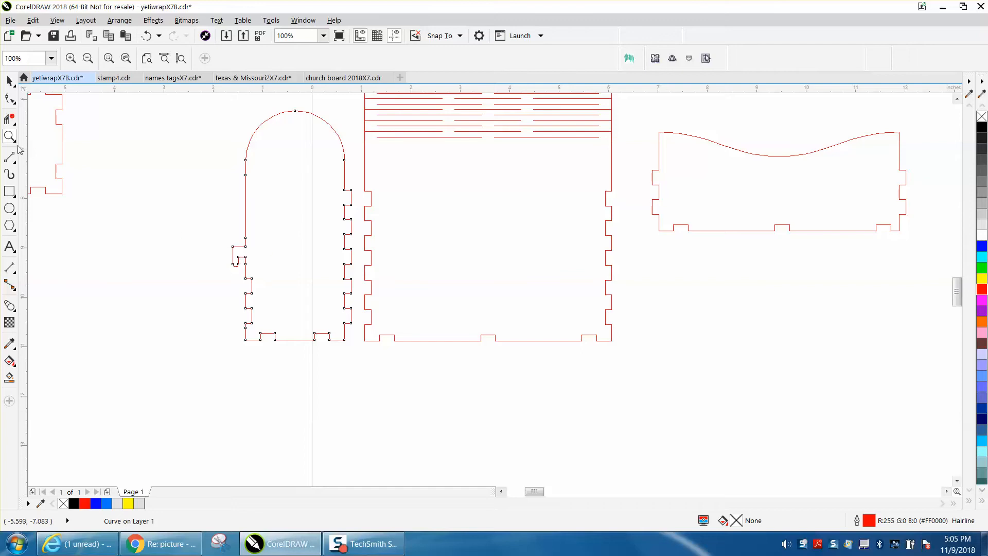
click(9, 191)
drag(290, 290, 421, 359)
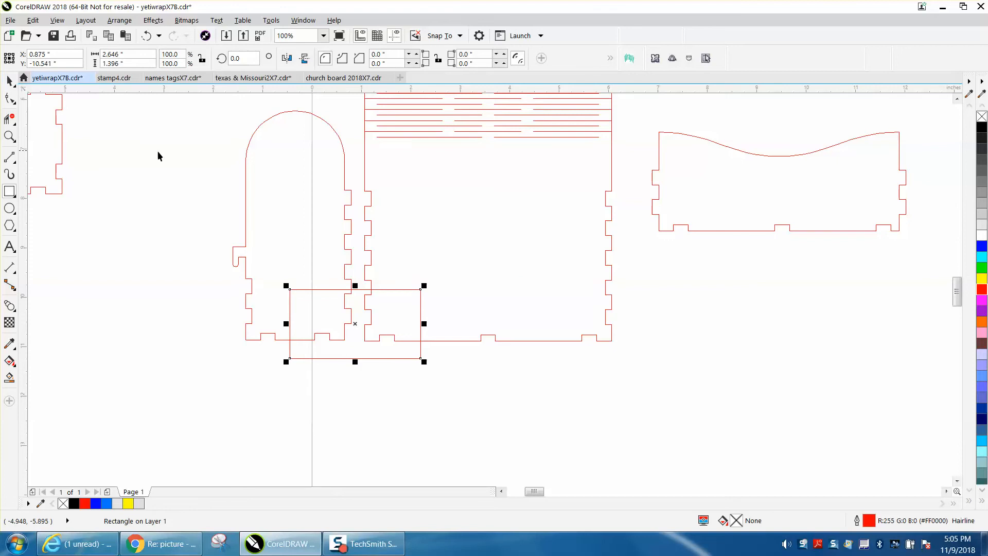
Remove the end panel and main panel lines outside the rectangle, including the hinge lines, with Virtual Segment Delete.
click(9, 119)
drag(228, 172, 624, 230)
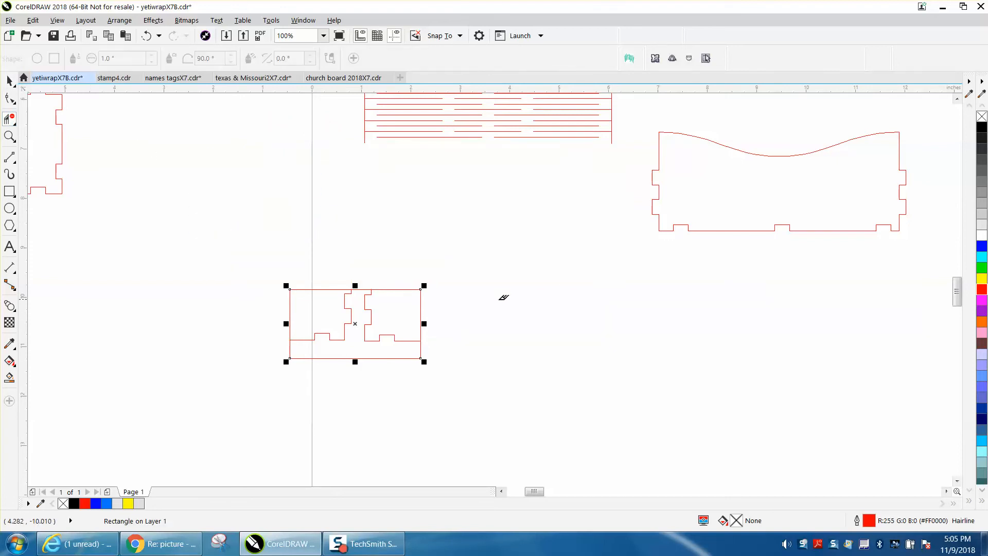
scroll(483, 204, down, 3)
drag(435, 108, 521, 200)
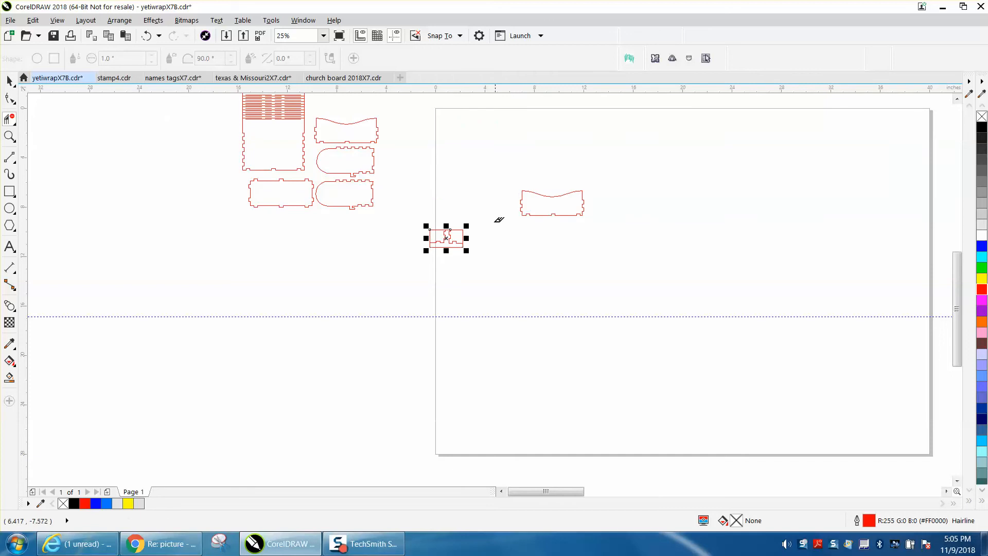
Use Virtual Segment Delete to remove the rectangle's lower edge and the segment bridging the gap between the two corner pieces.
click(9, 136)
drag(404, 220, 496, 256)
click(9, 119)
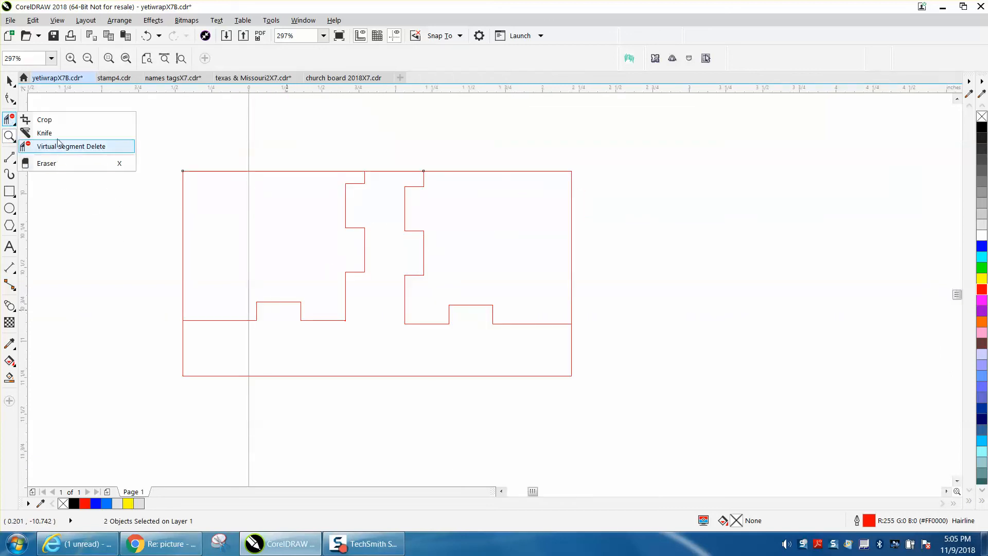
click(59, 146)
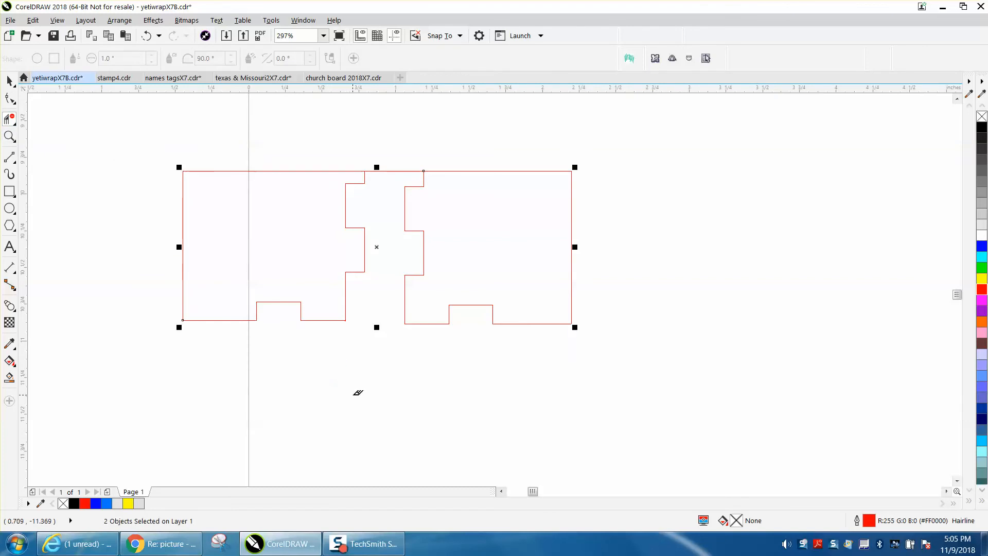
click(401, 168)
scroll(401, 178, down, 2)
scroll(402, 179, down, 4)
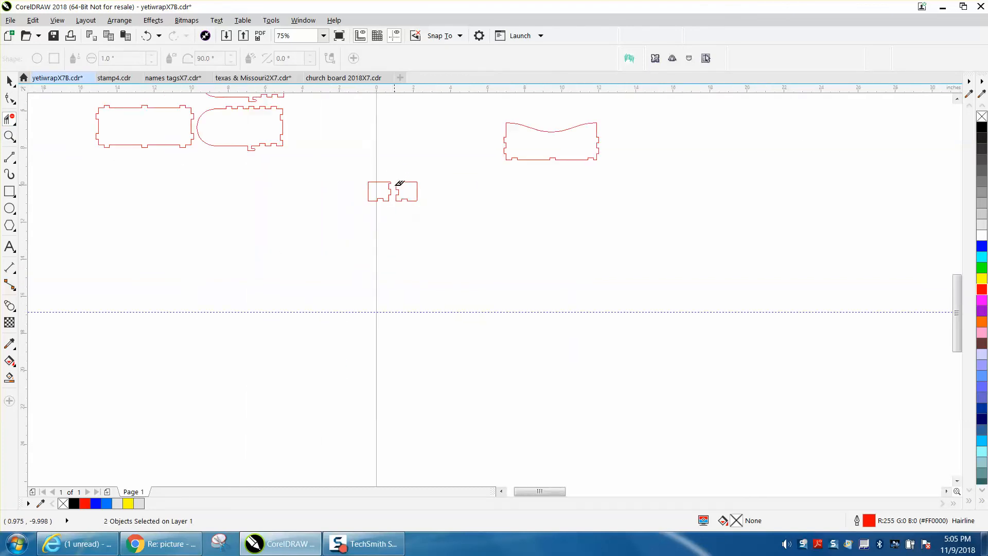
Move the two trimmed corner pieces into the upper left corner of the page.
click(9, 81)
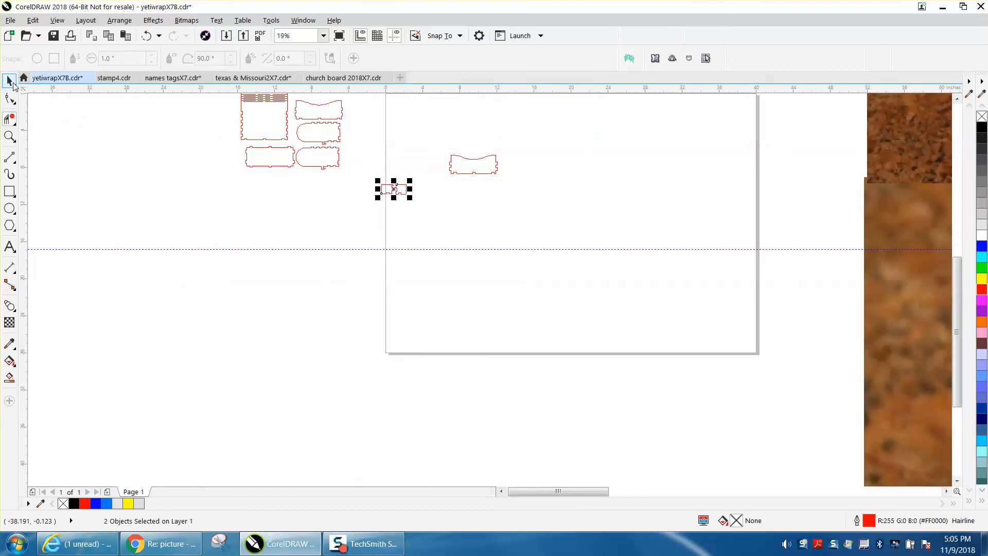
drag(363, 163, 405, 104)
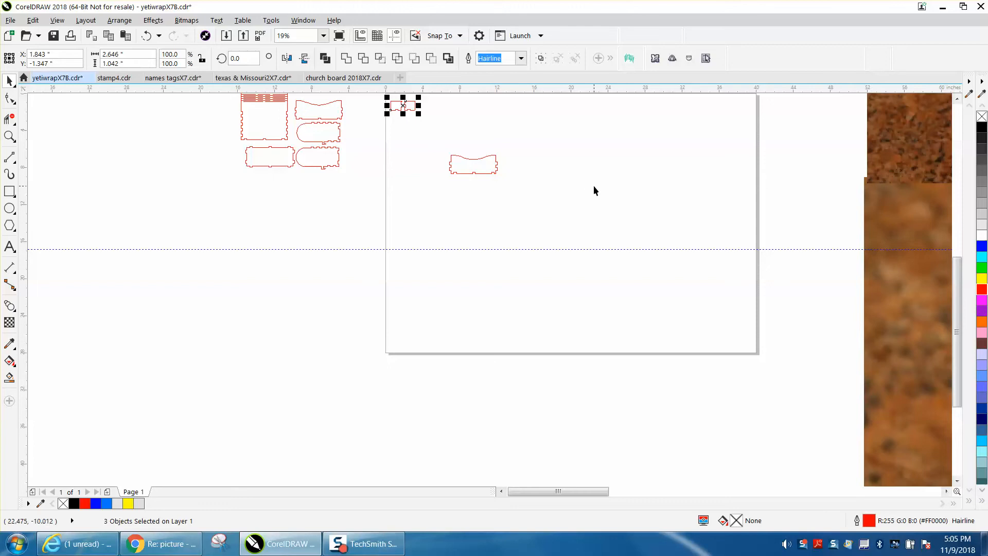
scroll(514, 159, down, 2)
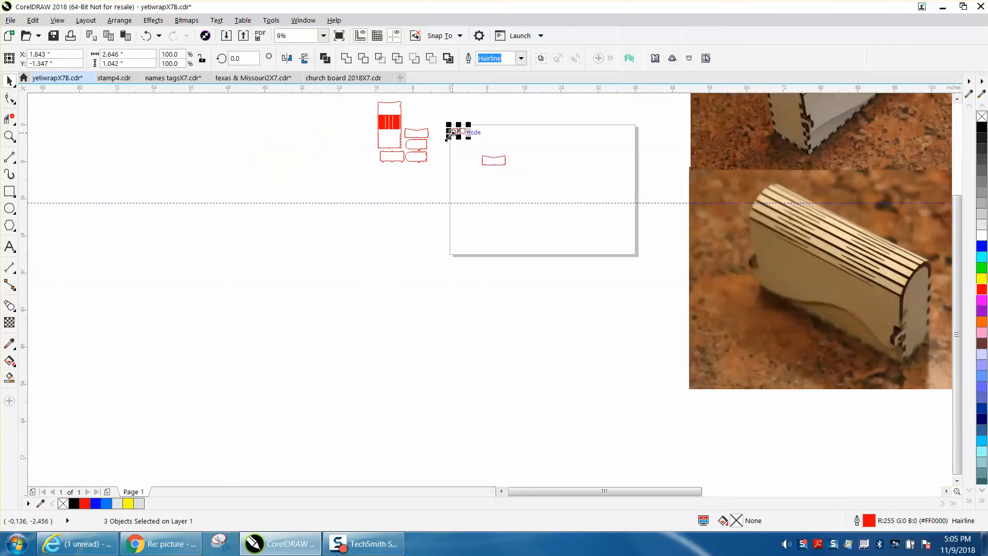
click(10, 136)
drag(446, 124, 537, 189)
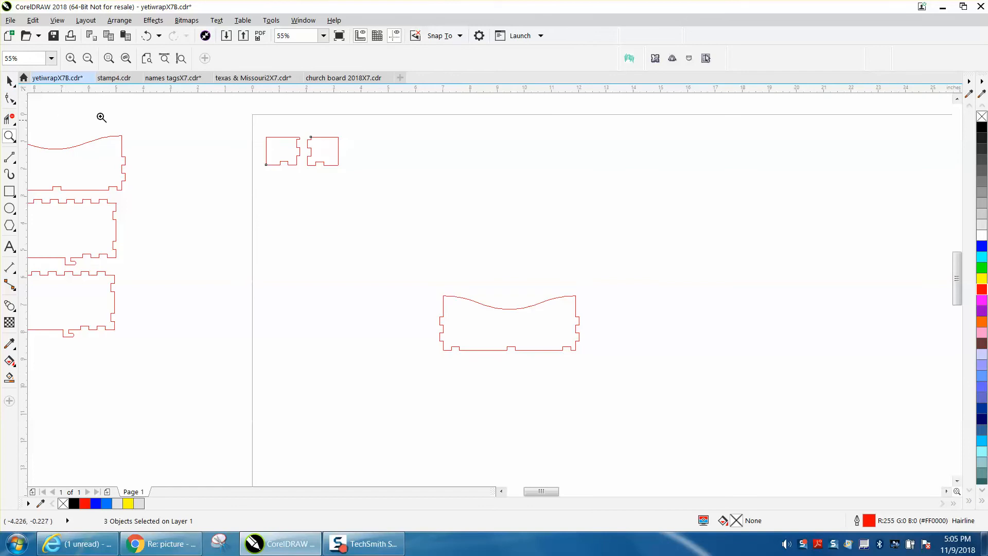
Delete the trimmed corner pieces and the wavy panel, and place a copy of the complete off-page panel set on the page.
click(9, 81)
drag(238, 123, 521, 326)
drag(603, 388, 605, 384)
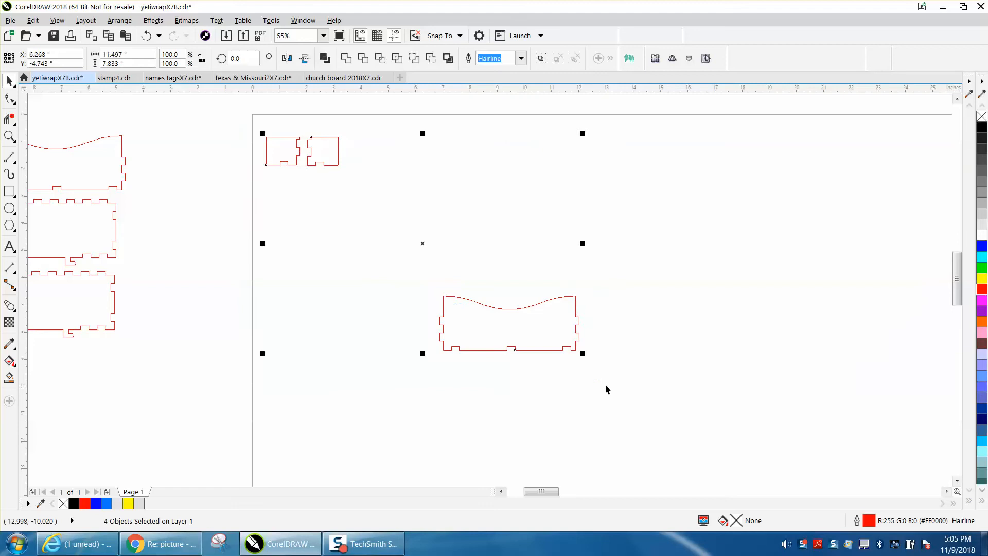
key(Delete)
scroll(369, 274, down, 2)
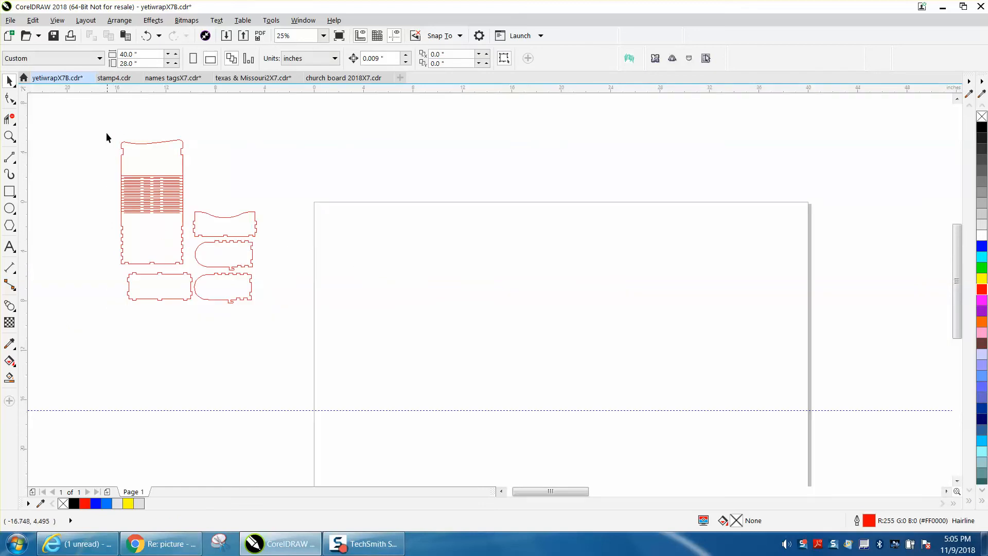
drag(310, 320, 318, 323)
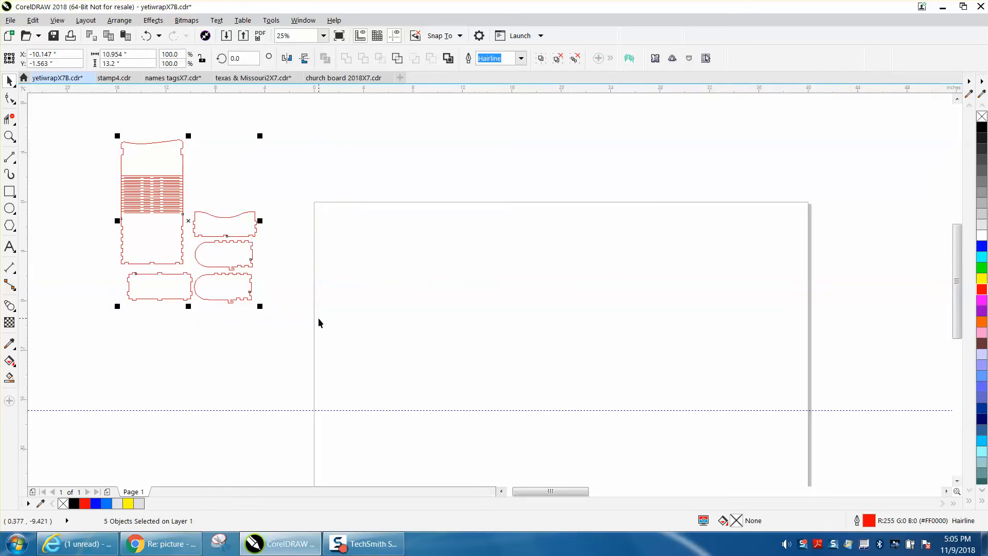
drag(185, 221, 398, 295)
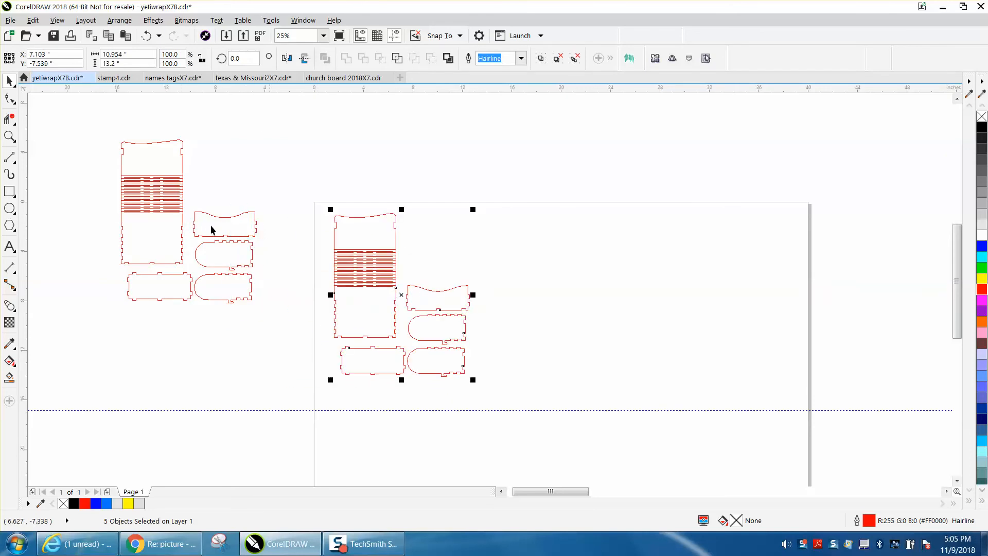
Clear the selection of the copied panel set and check the current nudge distance setting.
click(10, 137)
drag(336, 273, 421, 354)
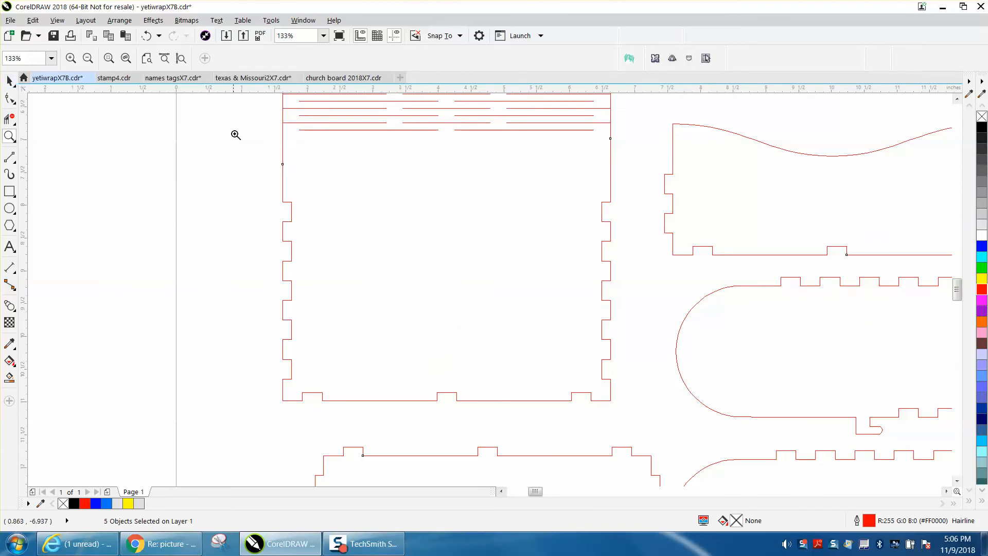
click(12, 84)
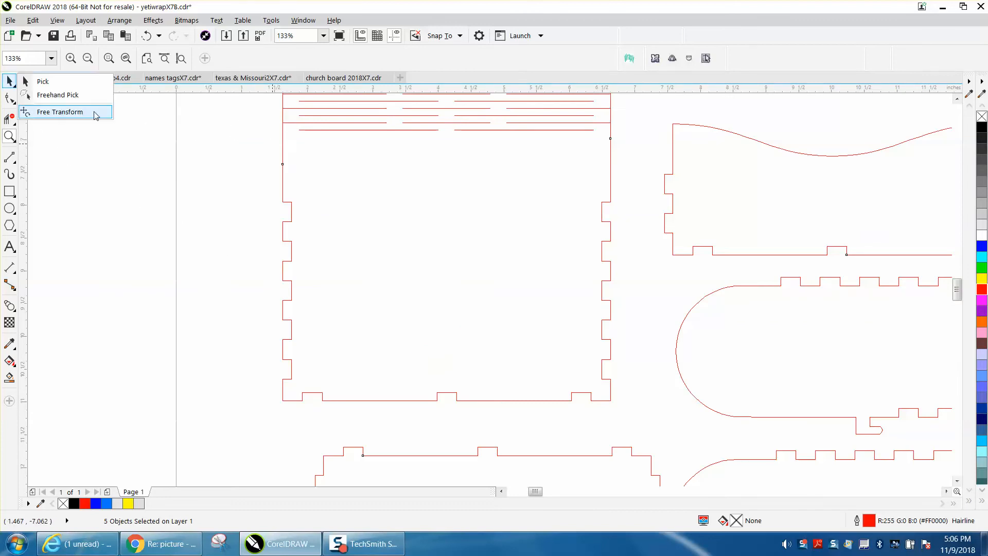
click(178, 129)
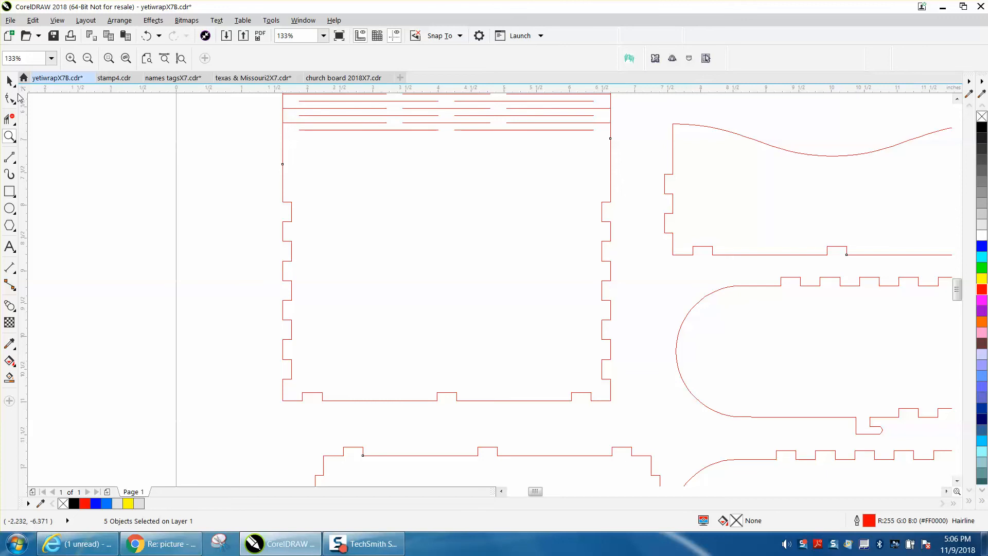
click(10, 82)
click(189, 135)
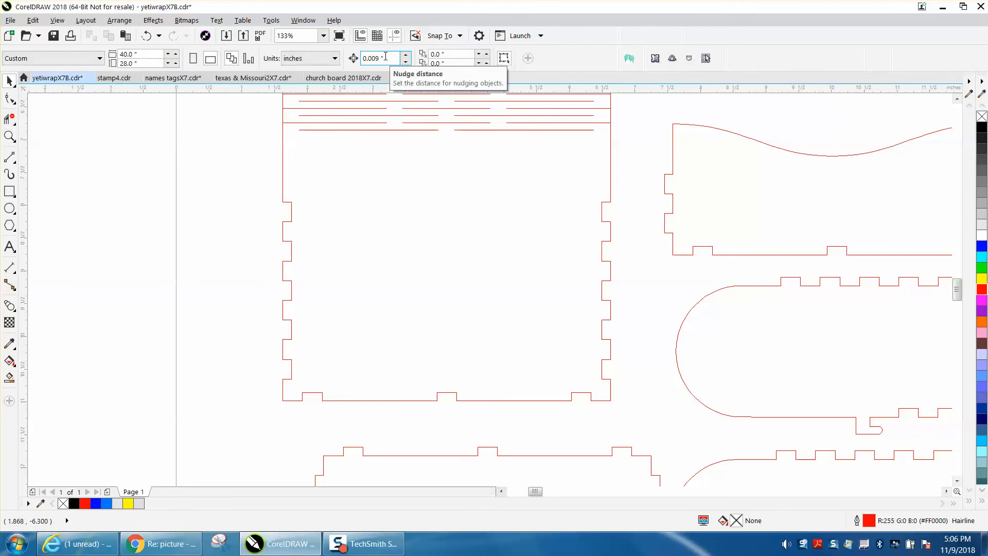
Ungroup the main panel with the living hinge on the page.
click(10, 98)
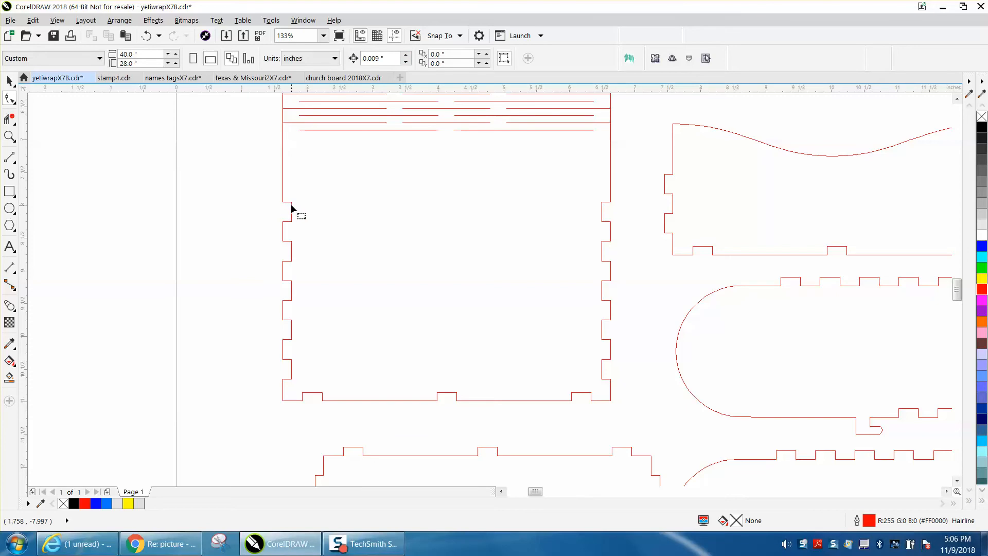
click(9, 81)
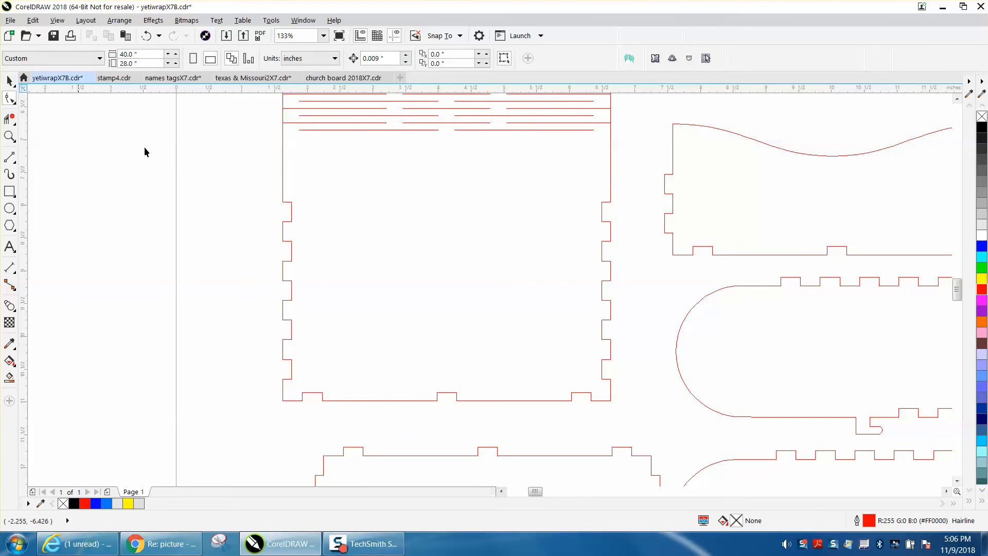
click(292, 208)
click(123, 21)
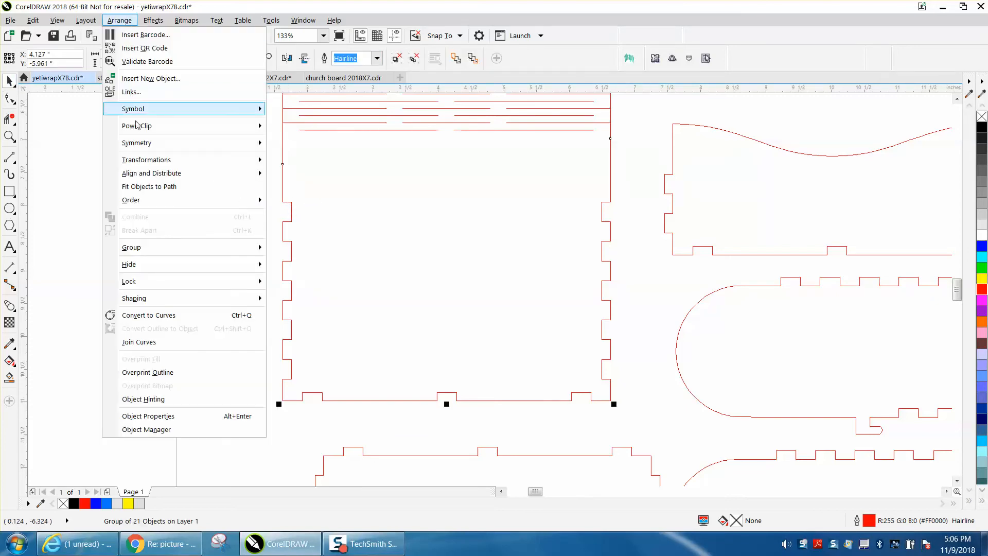
mouse_move(148, 248)
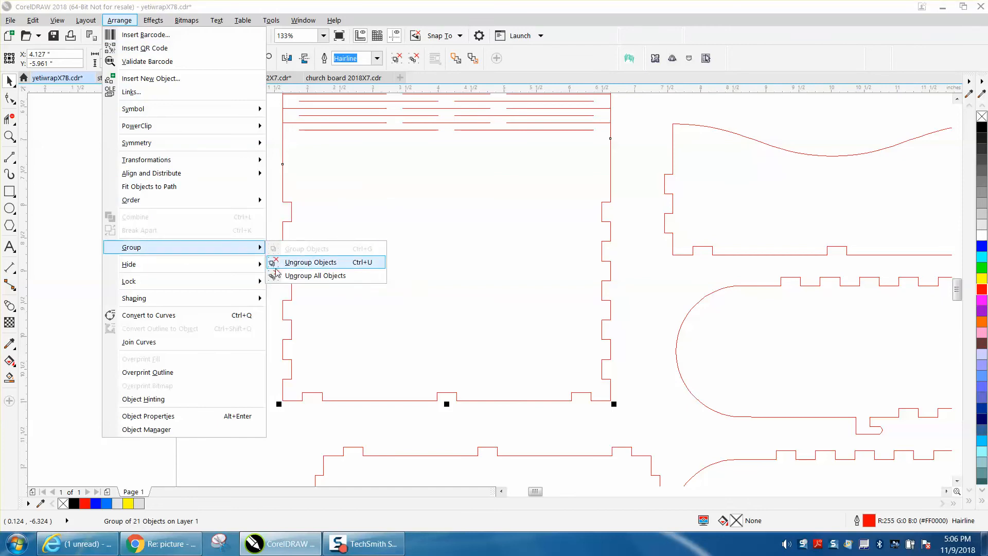
click(284, 263)
Nudge the upper node pair of each notch along the main panel's left edge down by the 0.009-inch nudge distance.
click(9, 98)
click(275, 206)
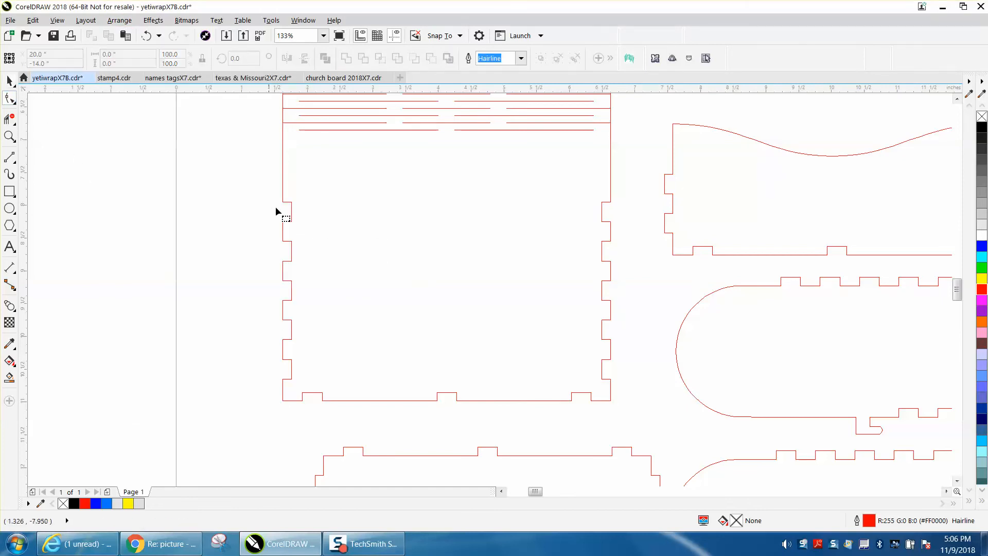
click(291, 212)
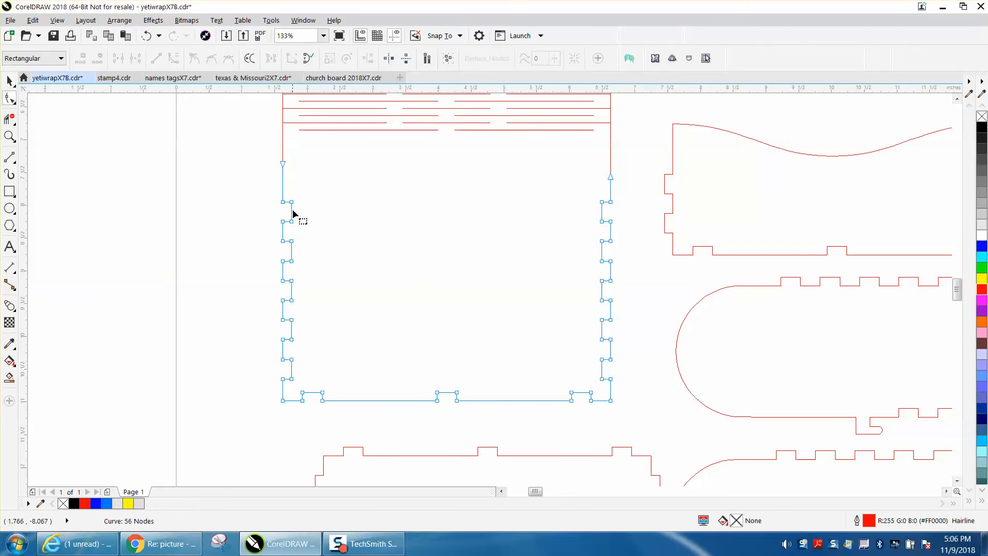
click(10, 137)
drag(228, 191, 385, 427)
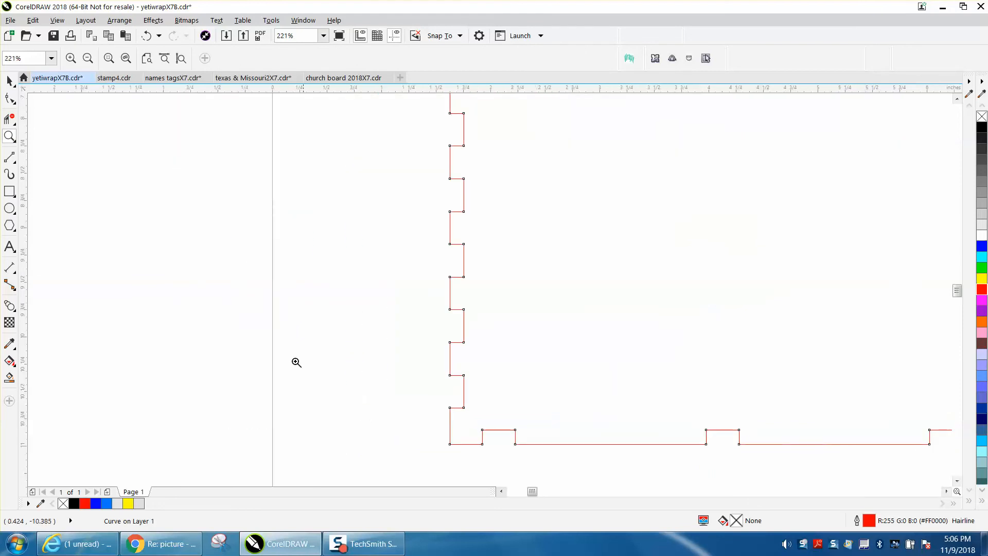
click(9, 98)
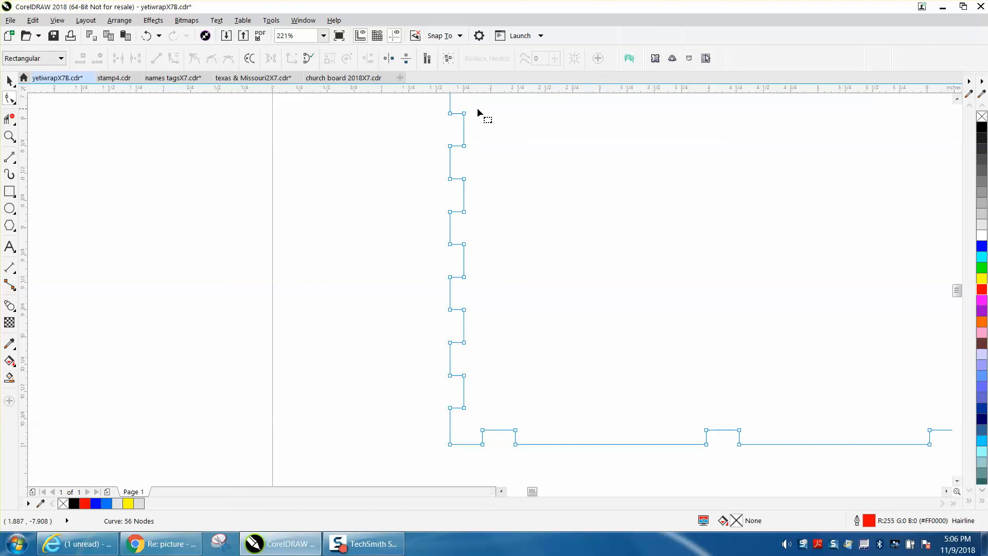
drag(443, 119, 442, 123)
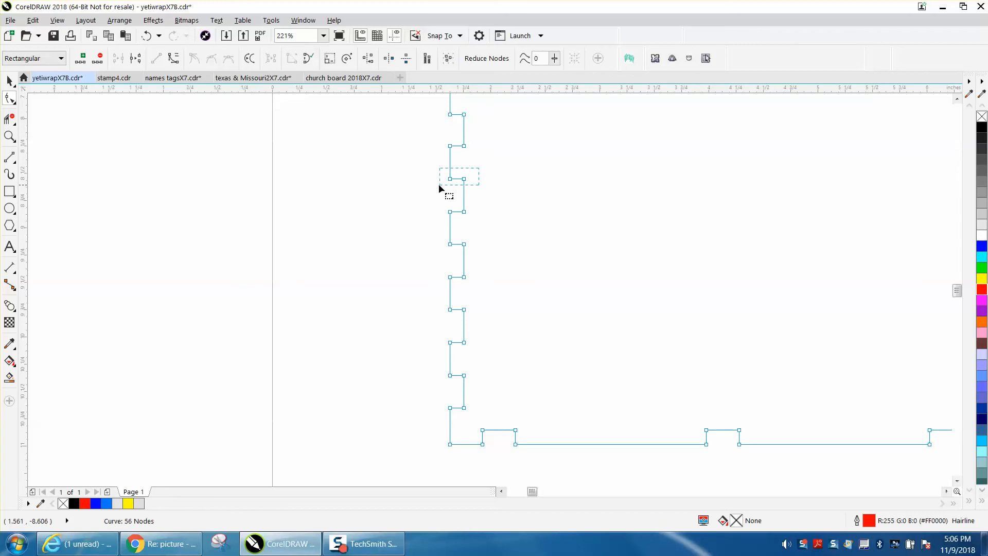
key(Down)
drag(433, 246, 432, 247)
key(Down)
key(Down)
scroll(388, 346, down, 4)
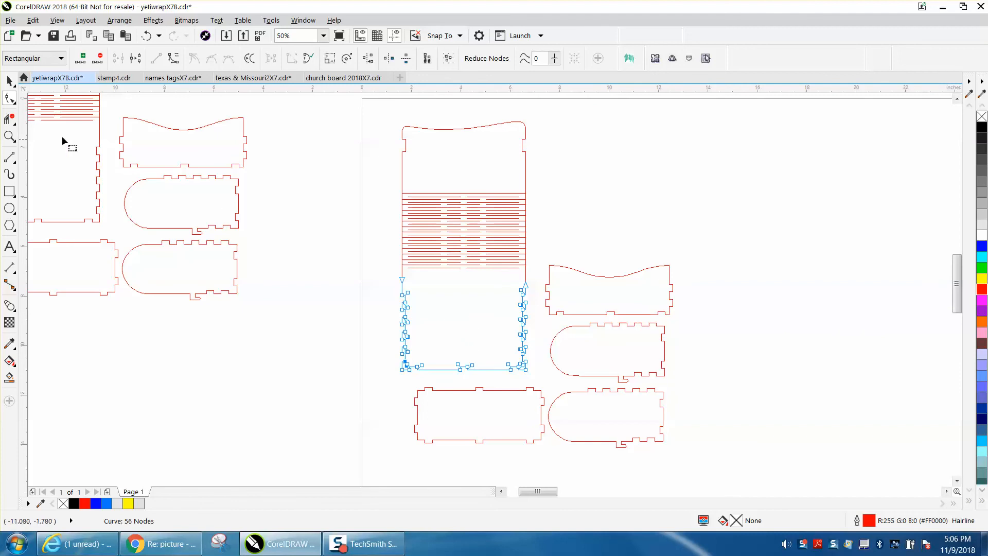
Nudge the upper node pair of each notch along the main panel's right edge down by the 0.009-inch nudge distance.
click(10, 136)
drag(507, 281, 572, 373)
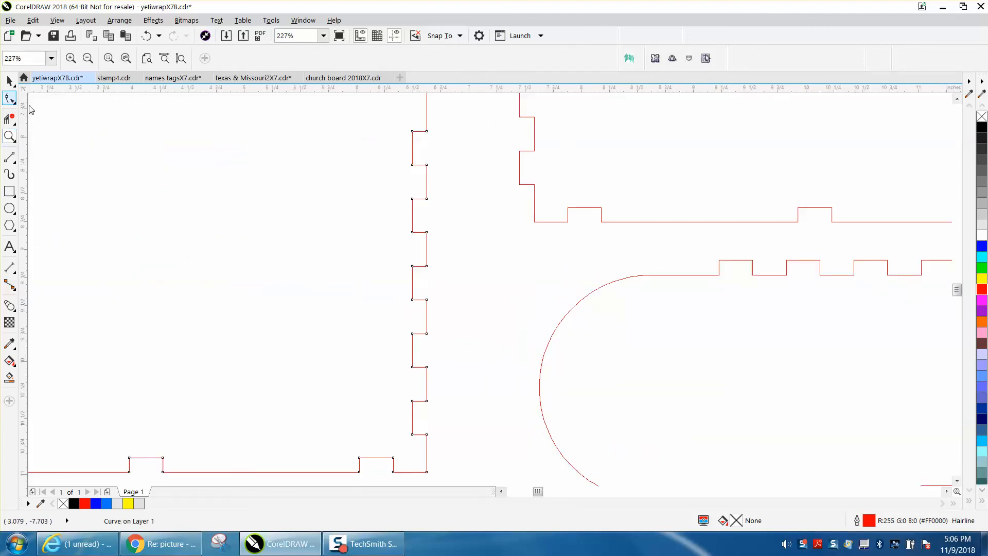
click(10, 98)
drag(437, 170, 438, 170)
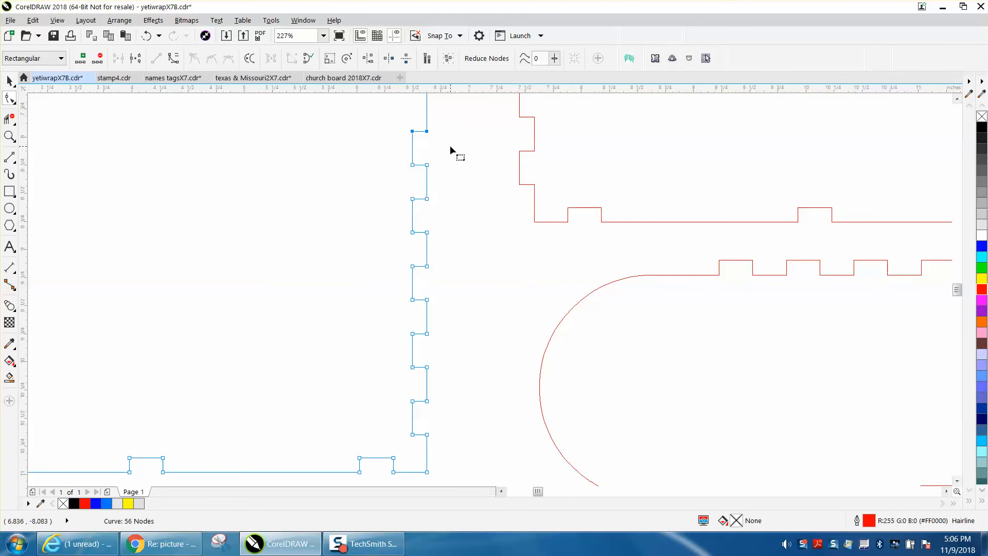
key(Down)
drag(434, 273, 435, 273)
drag(433, 336, 436, 336)
drag(437, 406, 439, 406)
scroll(444, 371, down, 2)
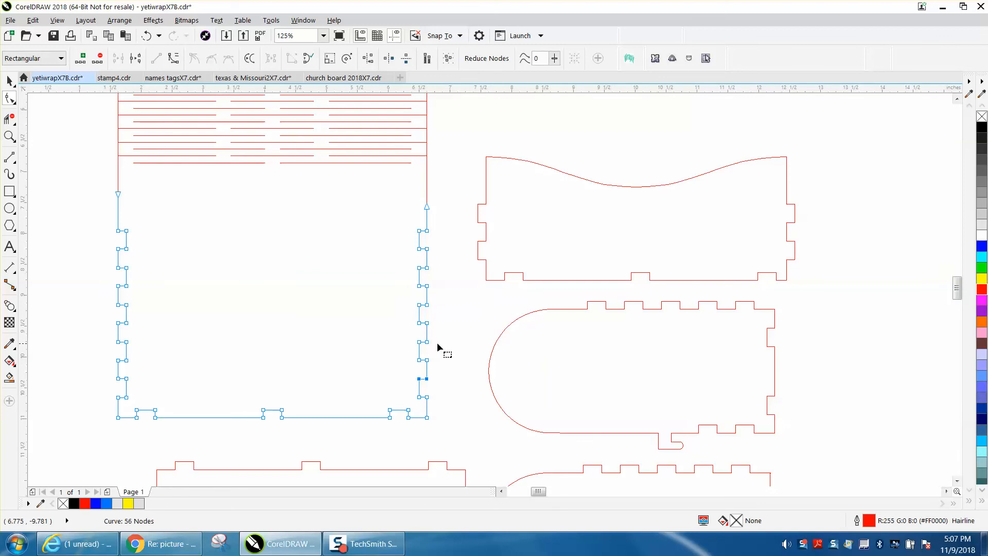
scroll(437, 342, down, 2)
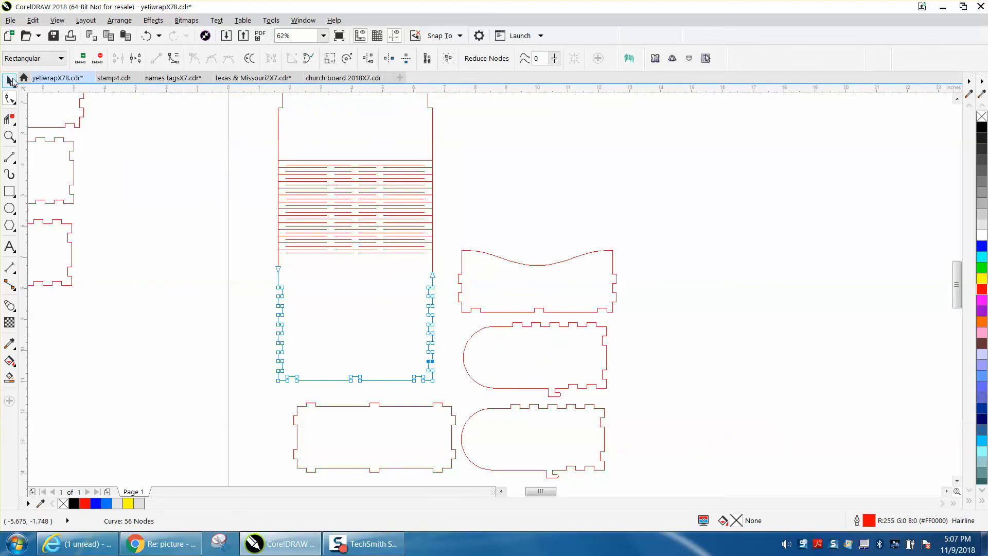
Rotate the lower rounded side panel to 270 degrees.
click(10, 81)
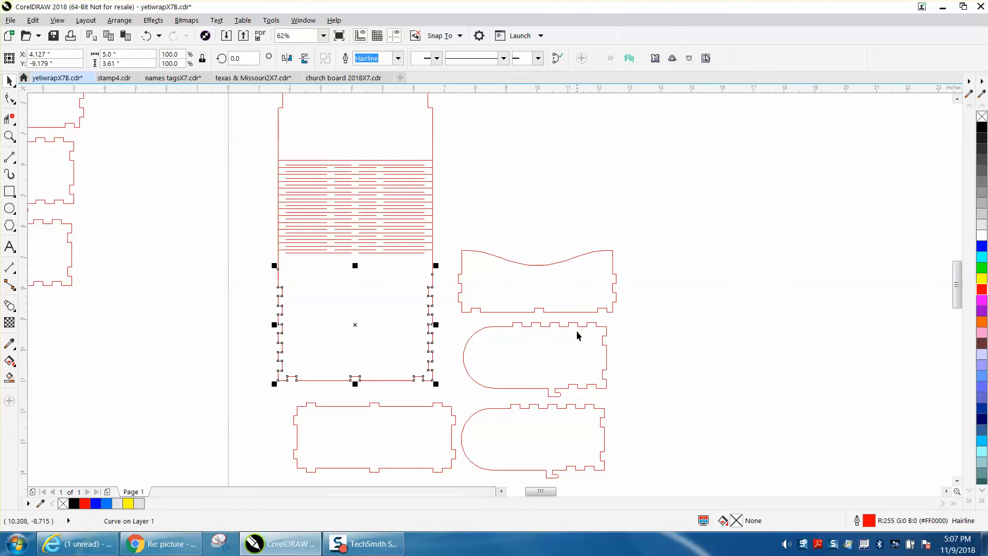
click(548, 411)
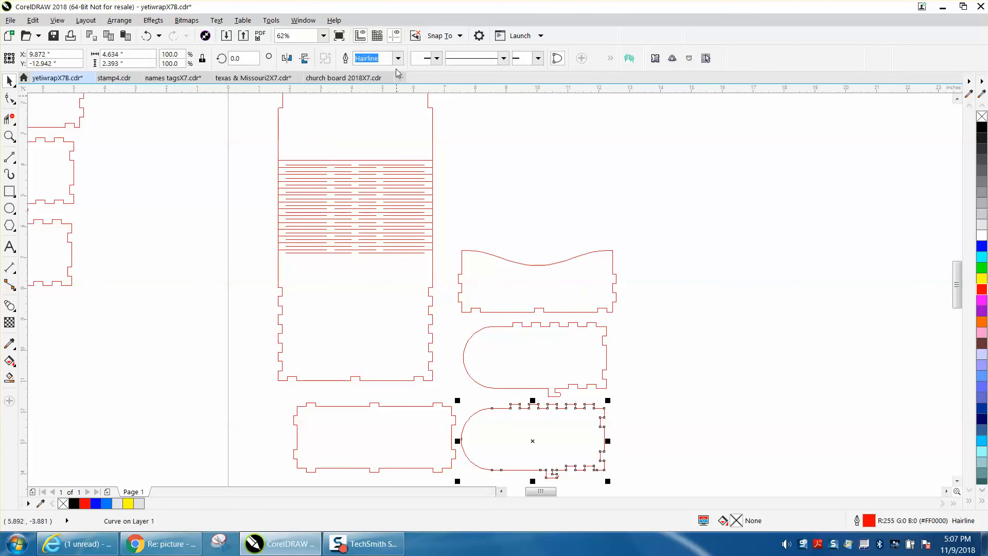
double_click(235, 59)
text(270)
key(Return)
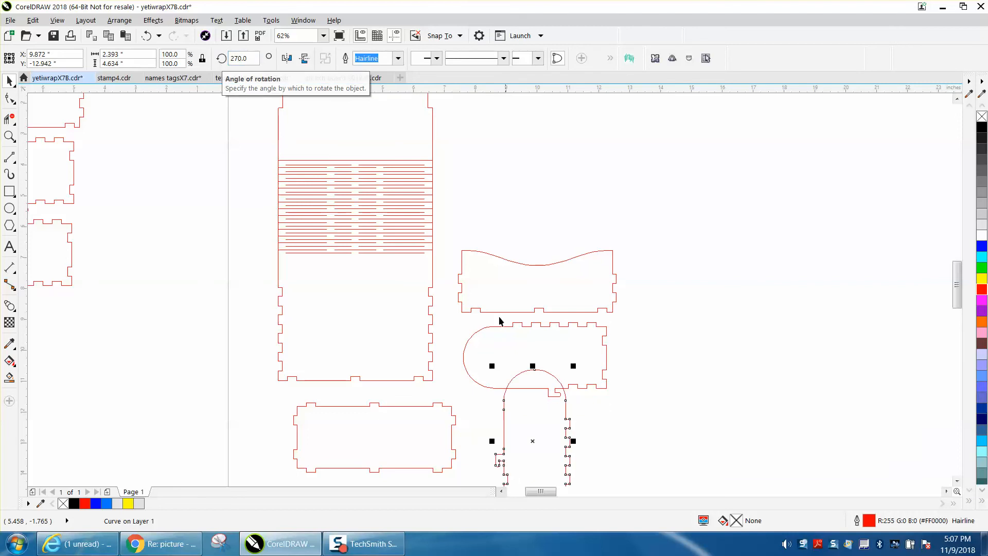
Move the rotated side panel beside the main panel and snap its lower right corner to the main panel's lower left corner.
drag(506, 431, 237, 300)
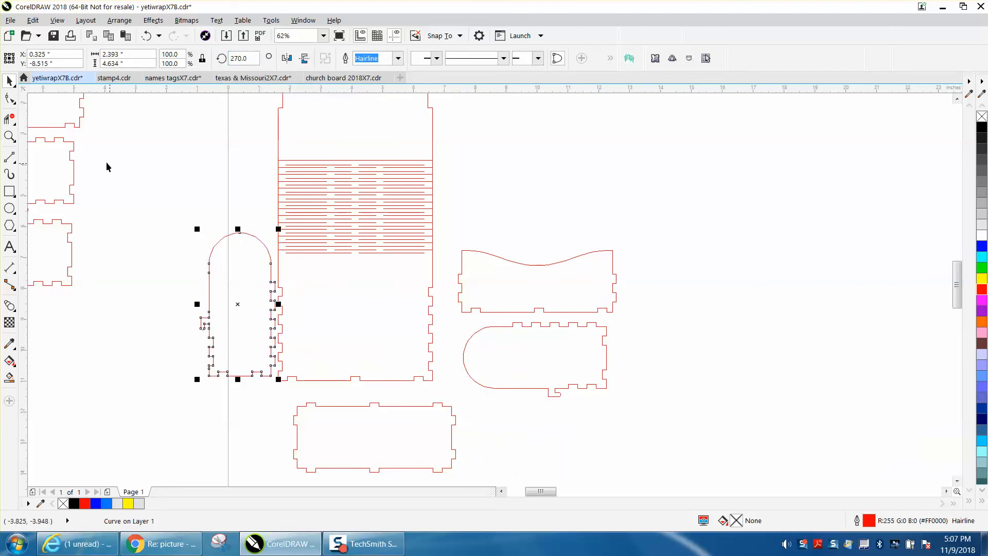
click(9, 136)
drag(176, 217, 369, 420)
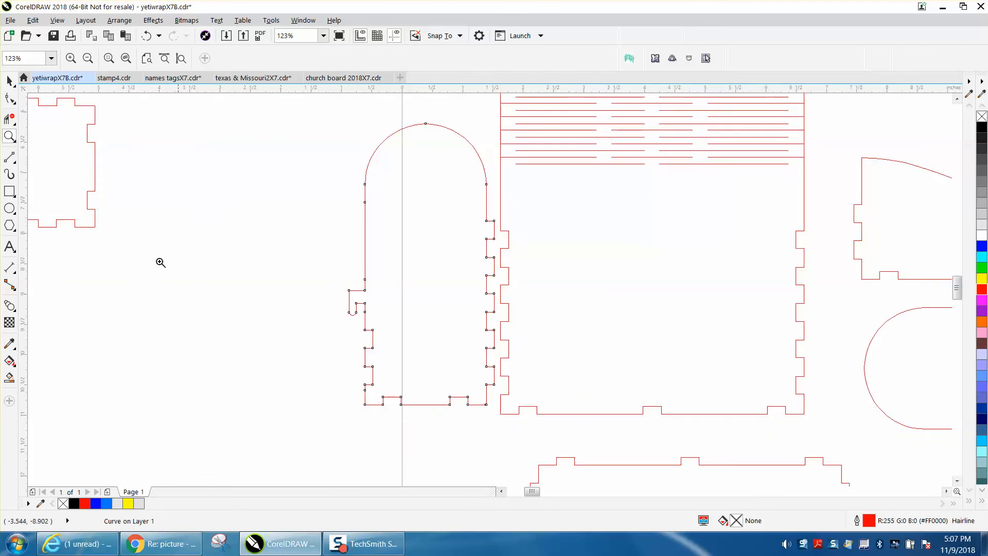
click(10, 80)
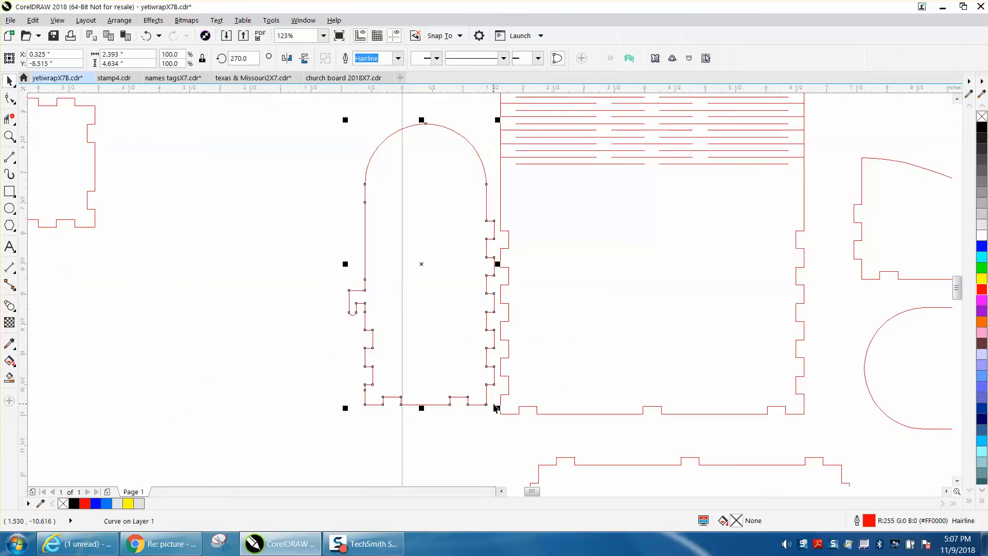
drag(487, 405, 499, 414)
Reposition the rotated side panel so its lower right corner node lies exactly on the main panel's lower left corner.
click(21, 143)
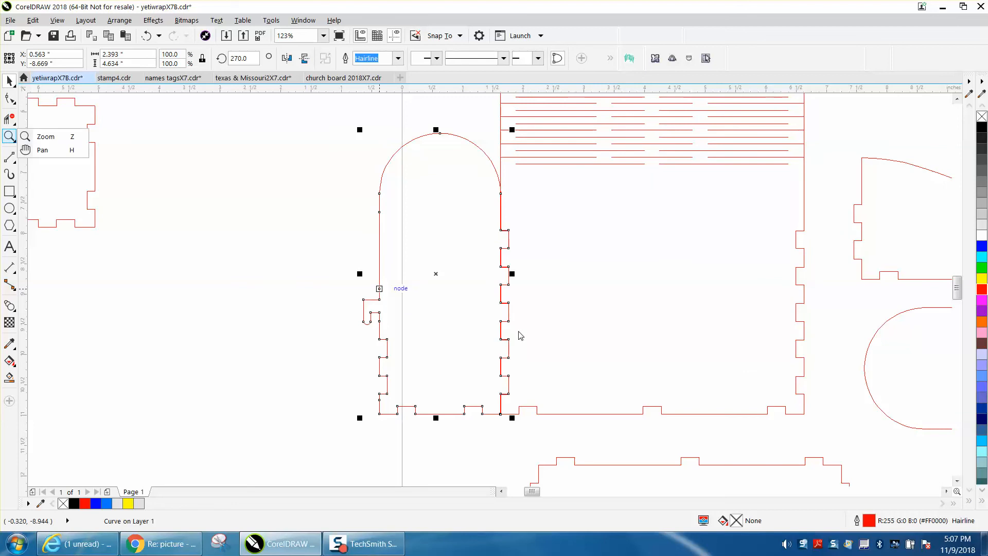
click(64, 138)
drag(493, 306, 530, 326)
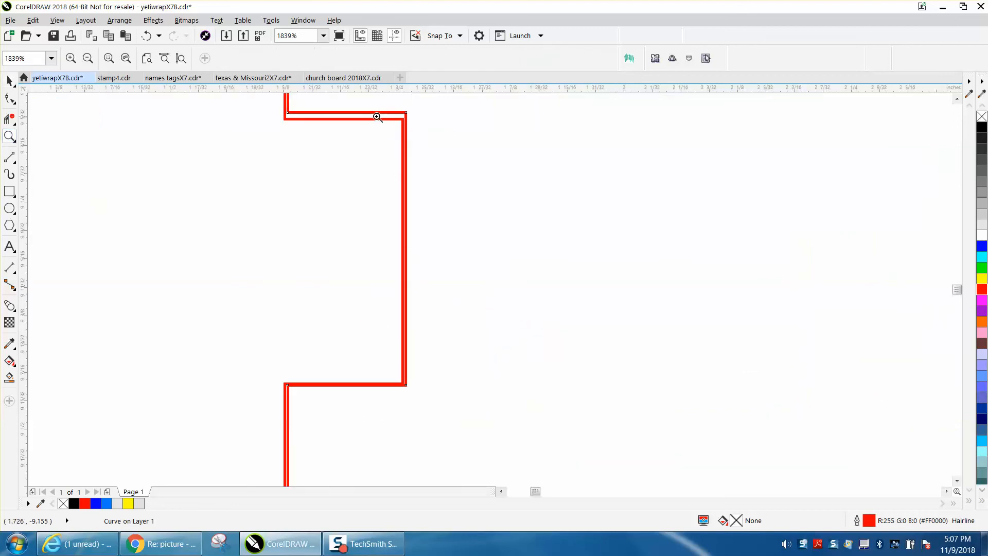
scroll(350, 139, down, 4)
scroll(361, 258, up, 5)
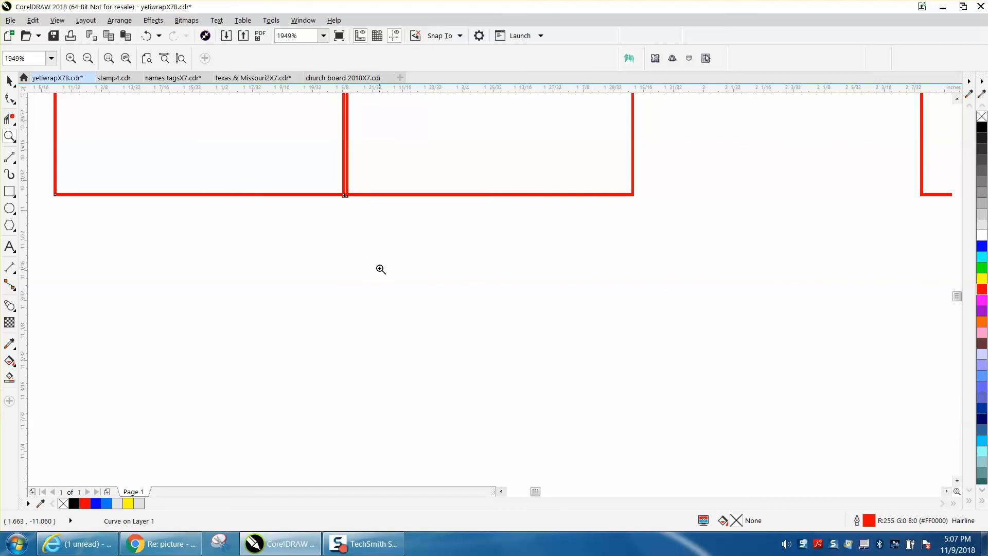
click(17, 79)
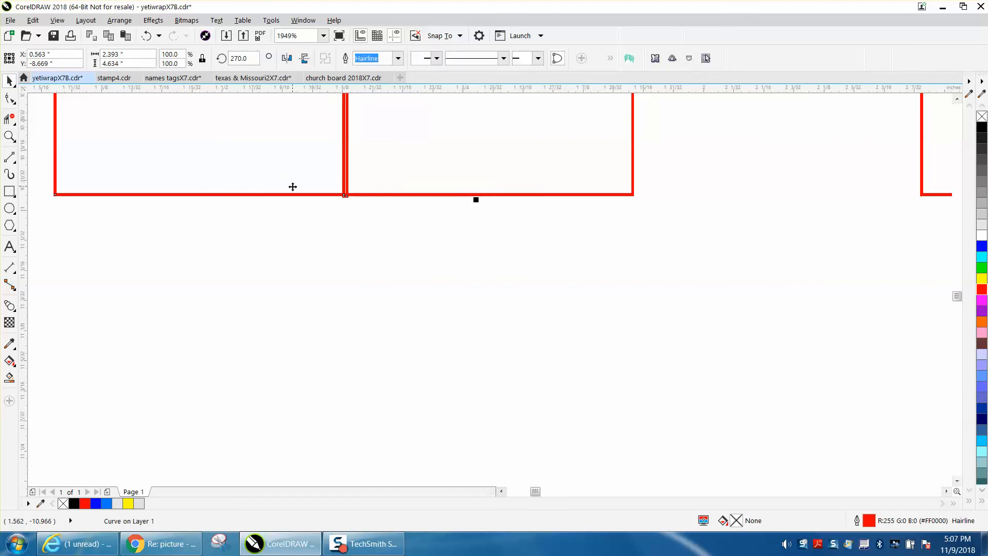
drag(282, 207, 321, 210)
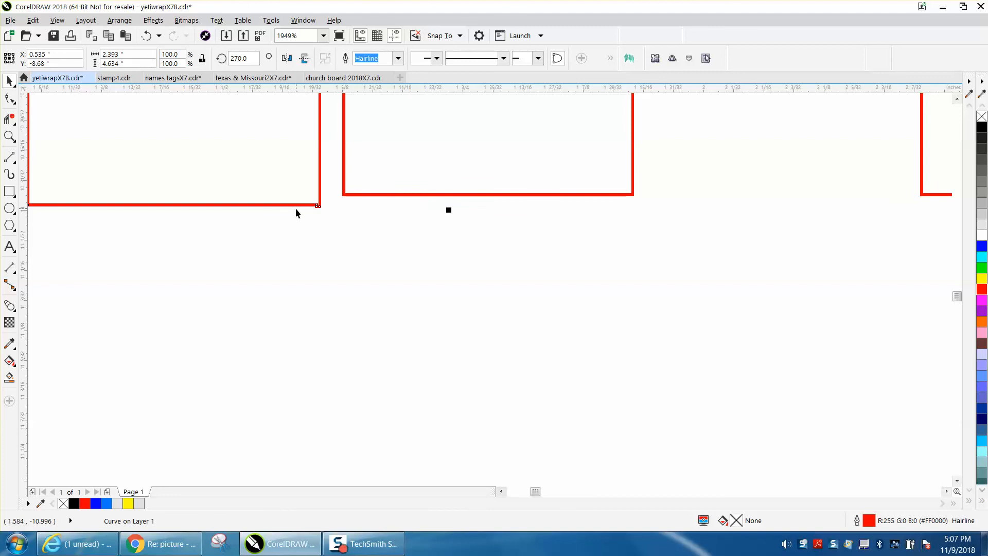
drag(320, 207, 344, 195)
Examine the clearance between the side panel's tabs and the main panel's edited notches along the shared edge.
scroll(367, 217, down, 1)
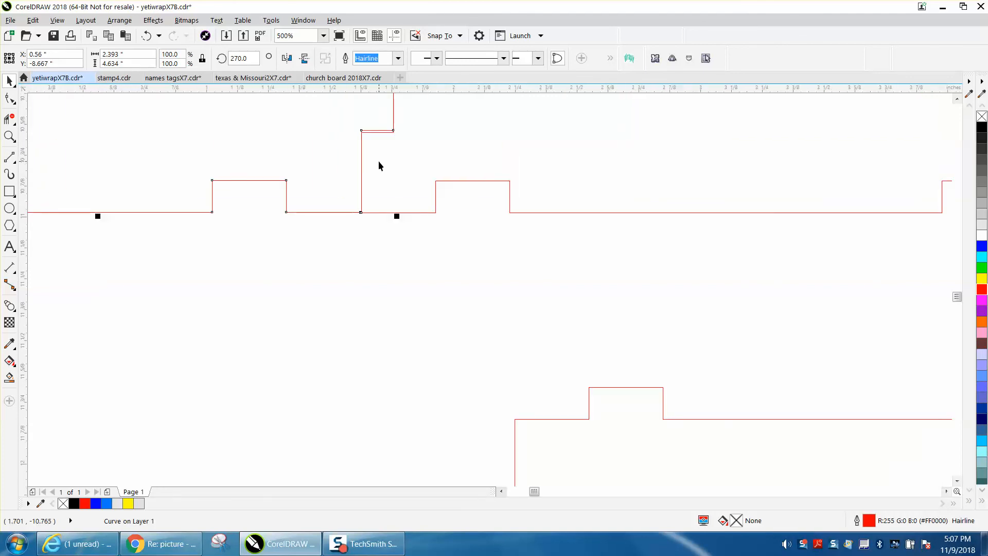
scroll(386, 160, down, 1)
click(9, 134)
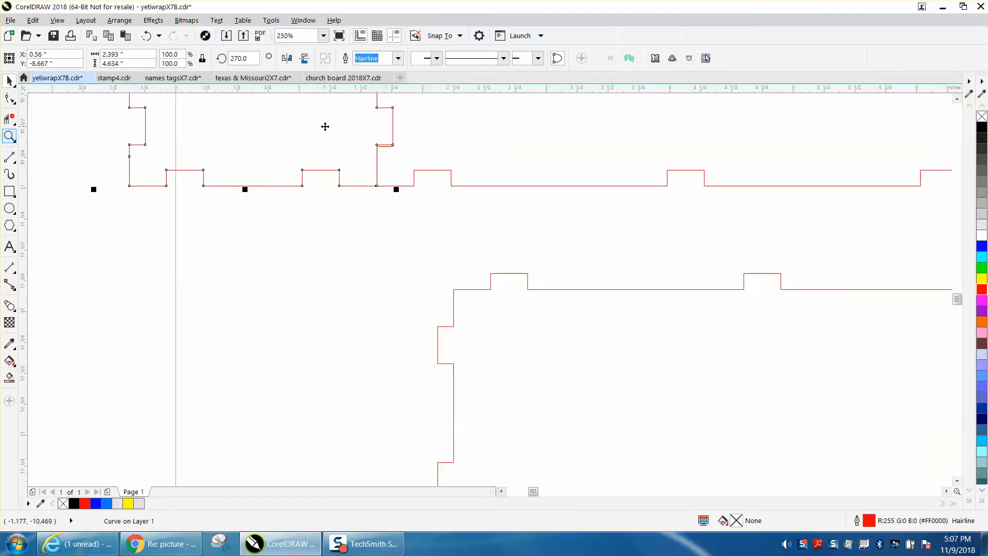
click(45, 136)
drag(368, 107, 425, 171)
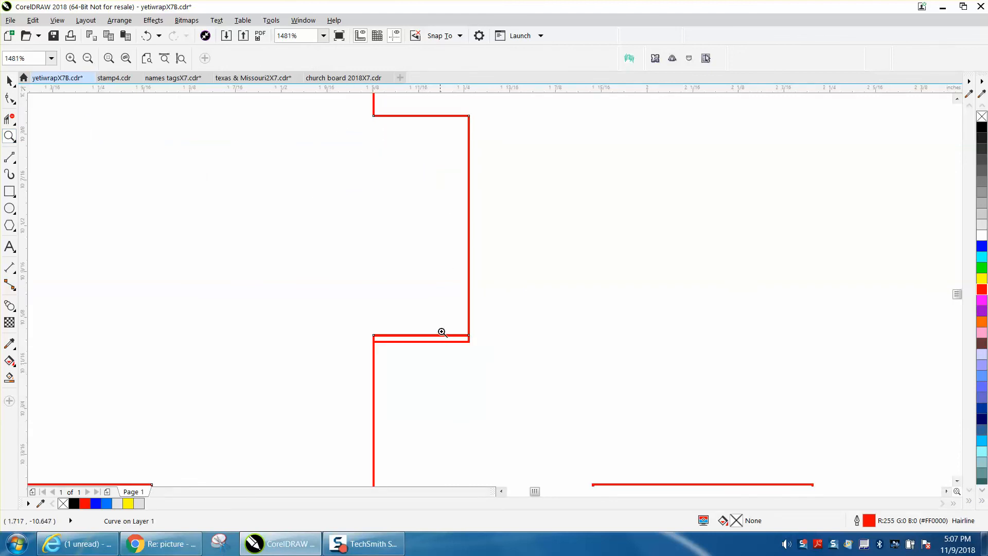
right_click(323, 255)
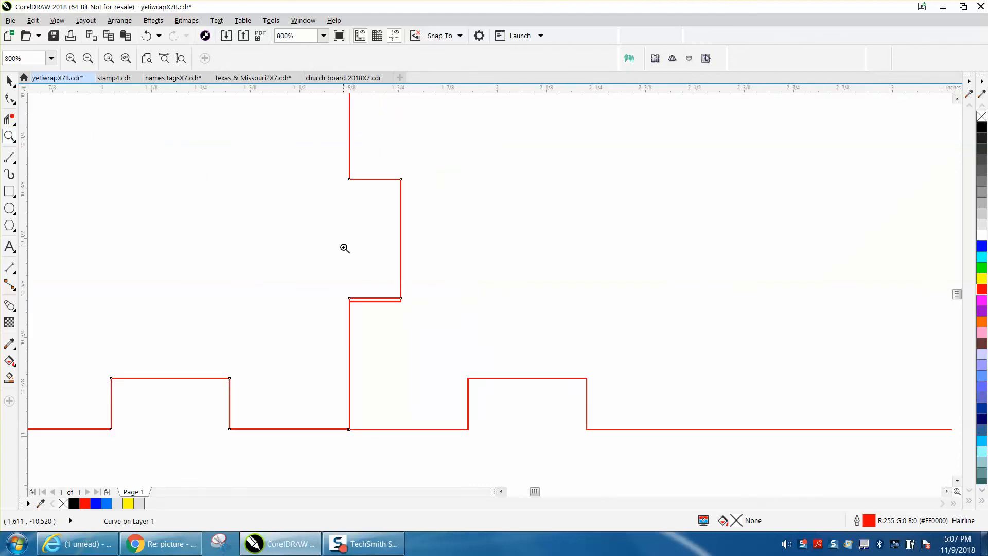
right_click(335, 245)
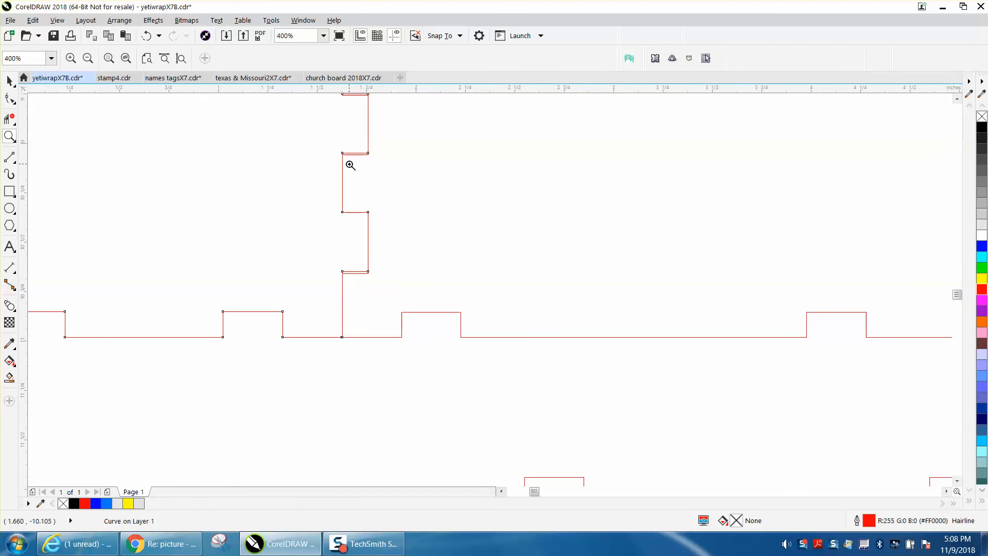
right_click(352, 161)
right_click(358, 169)
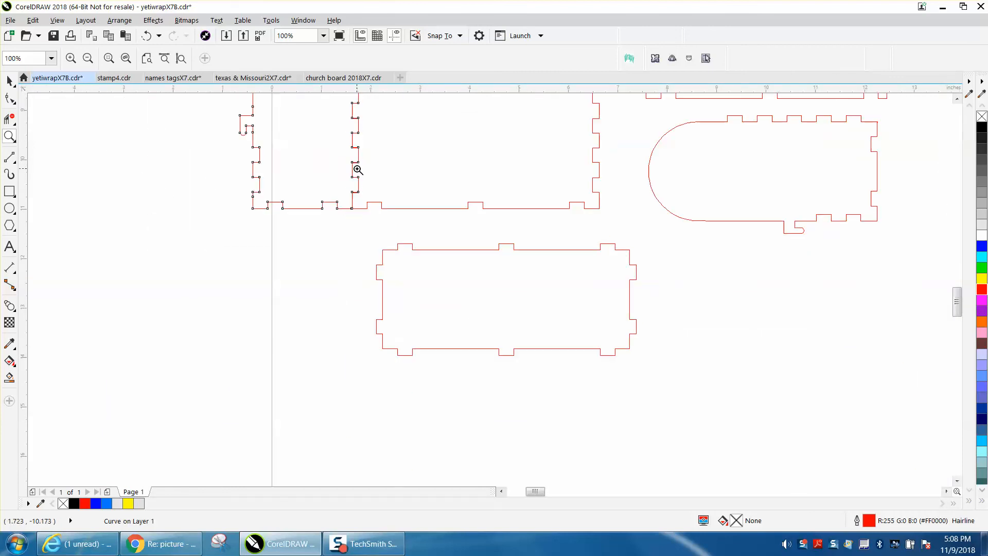
right_click(357, 166)
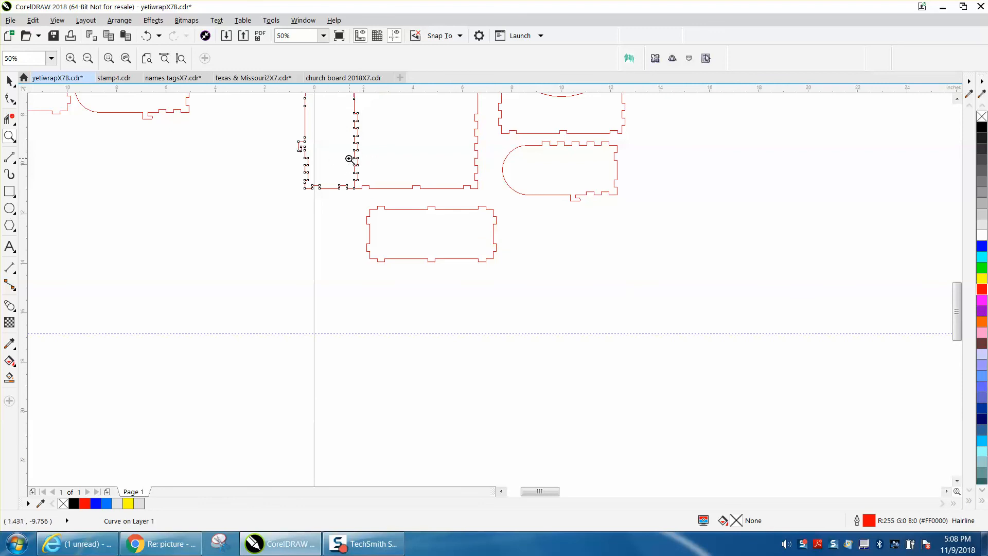
Examine the two photos of the finished living-hinge box beside the page, and return to the panel outlines.
scroll(337, 159, down, 1)
scroll(360, 168, down, 2)
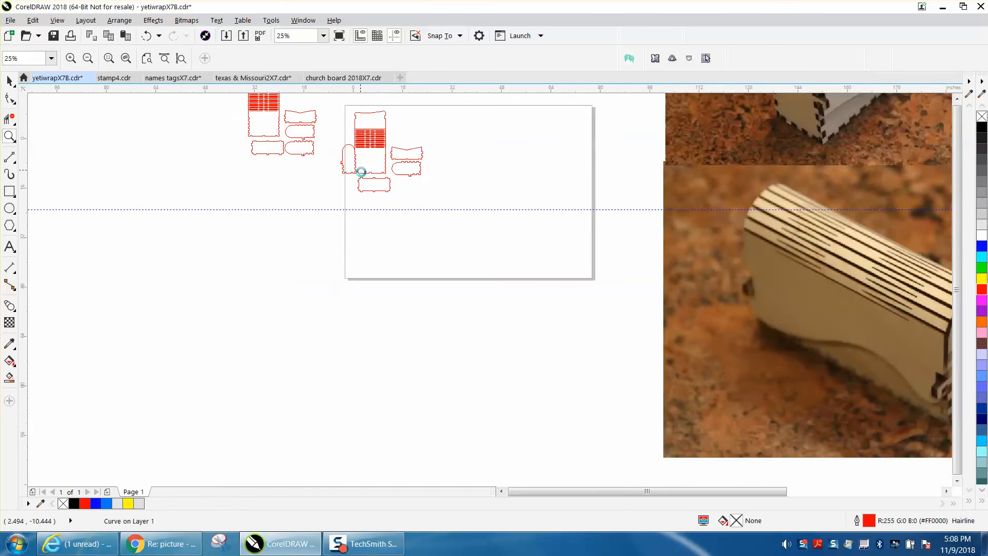
scroll(361, 173, down, 1)
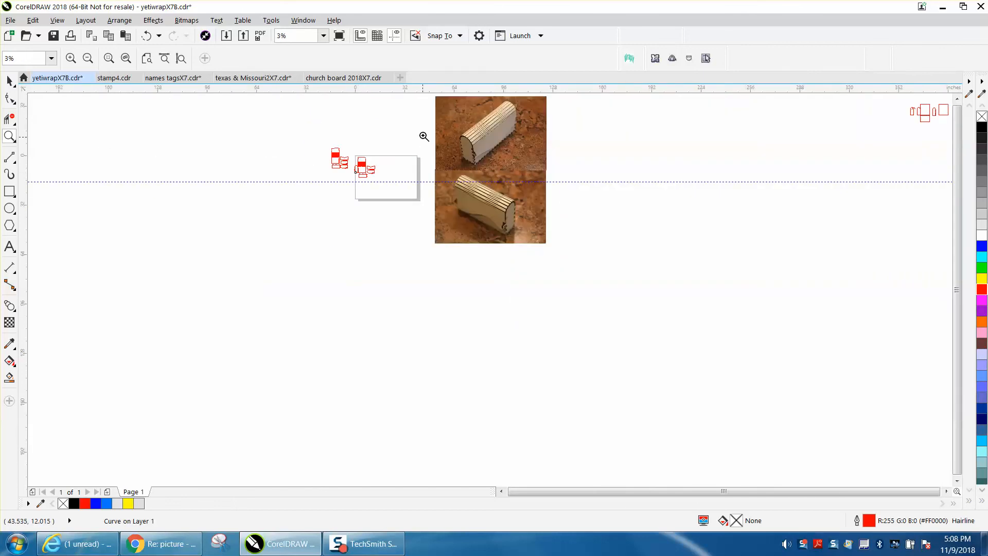
drag(435, 122, 592, 247)
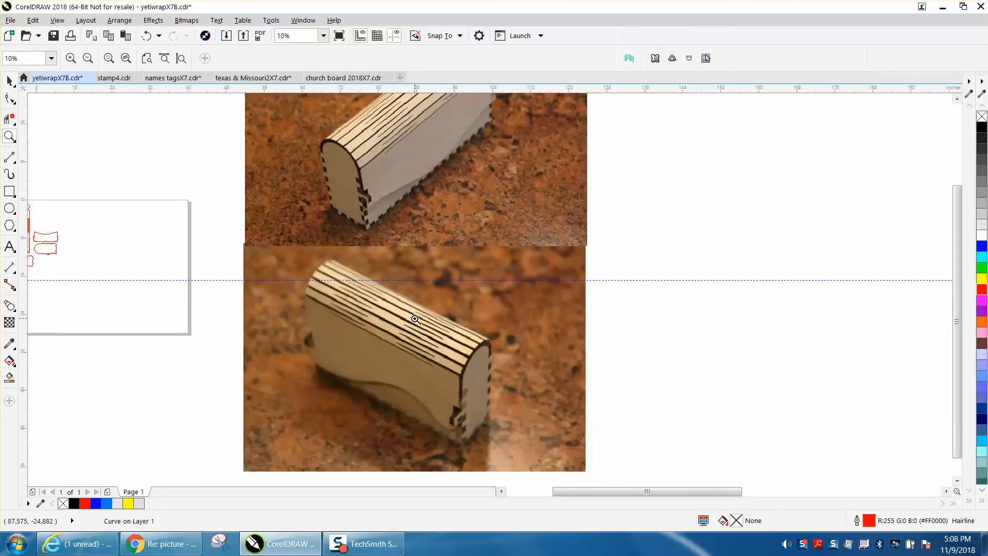
scroll(429, 316, down, 2)
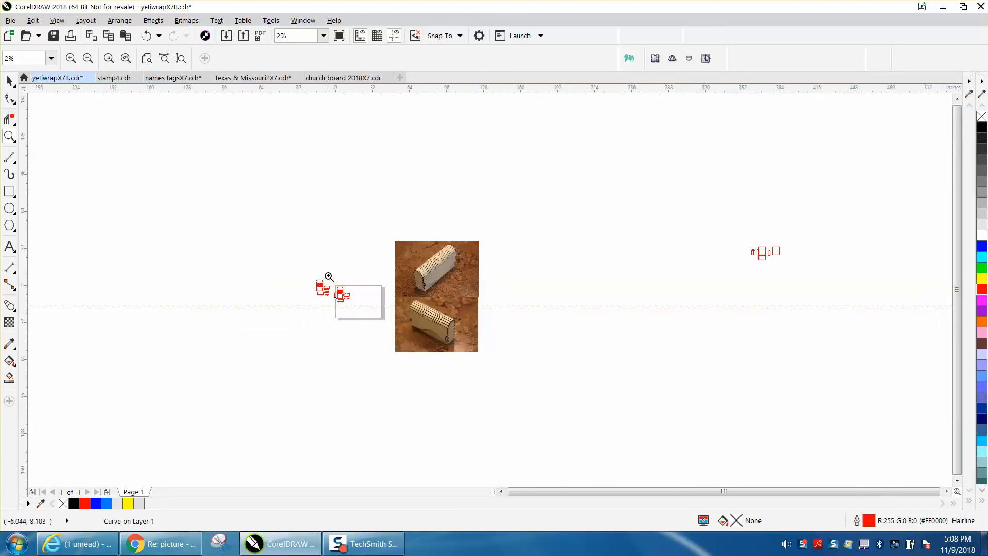
drag(363, 311, 364, 311)
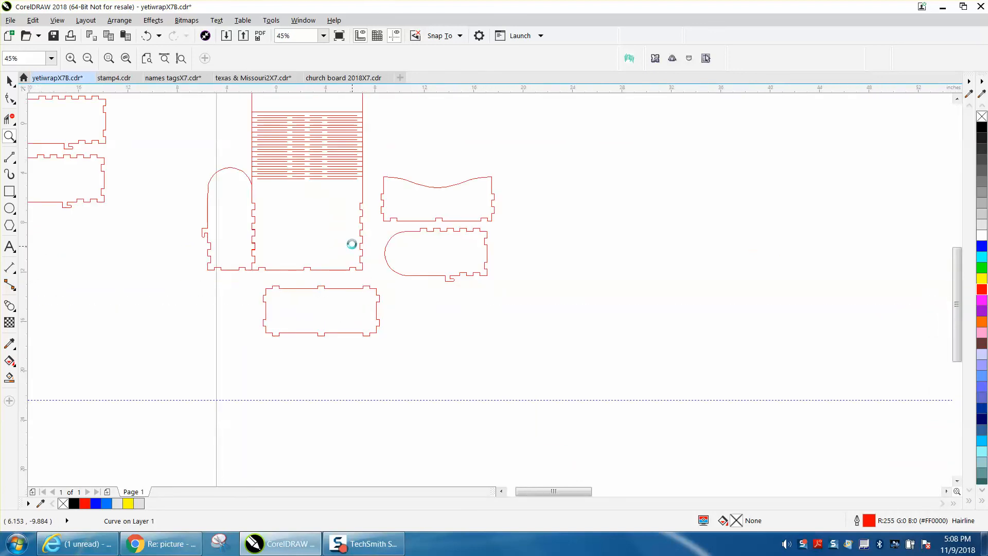
scroll(352, 246, down, 1)
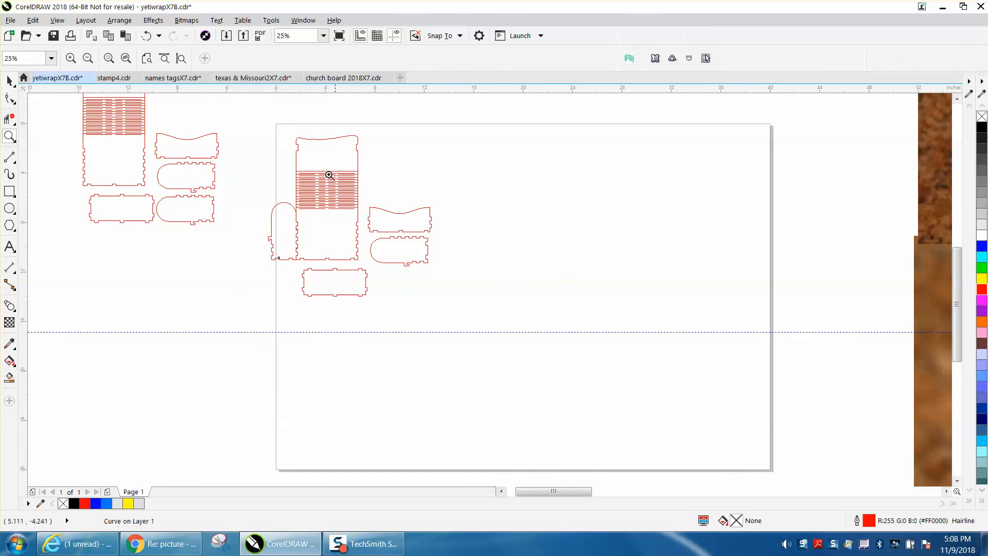
Try shifting the nodes of the side panel's hook latch up by 0.009 inches, and move them back down.
drag(264, 235, 272, 245)
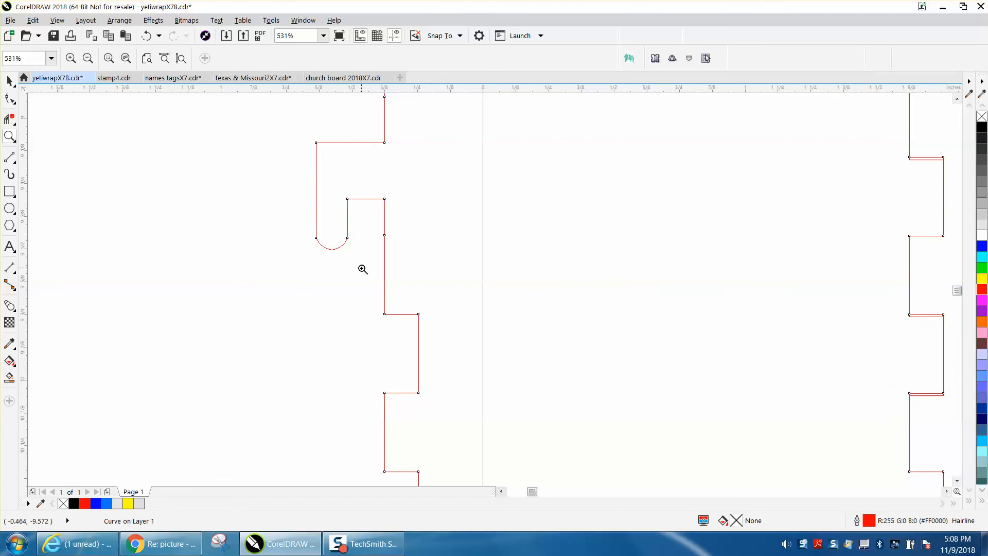
right_click(363, 271)
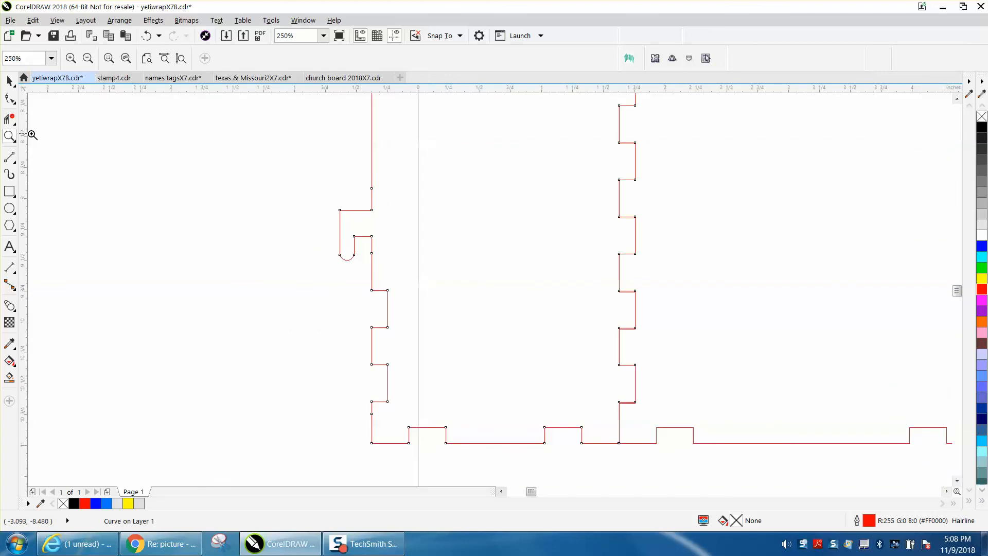
drag(280, 185, 391, 254)
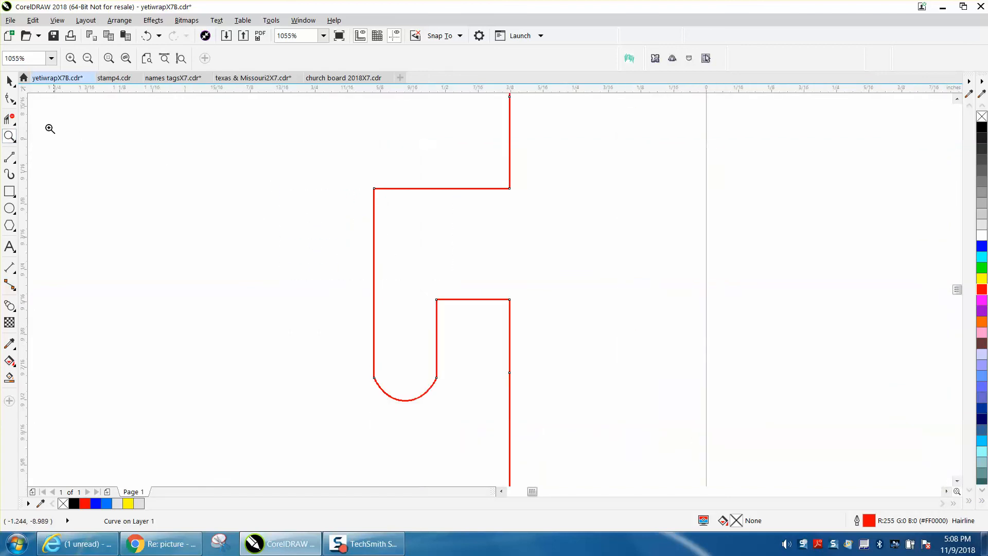
click(14, 102)
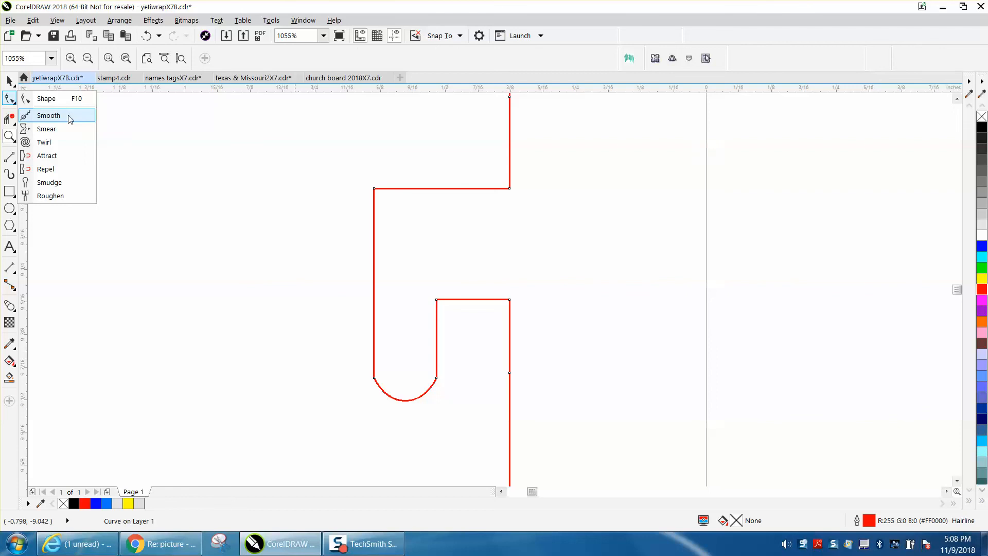
click(62, 99)
drag(331, 160, 575, 421)
key(Up)
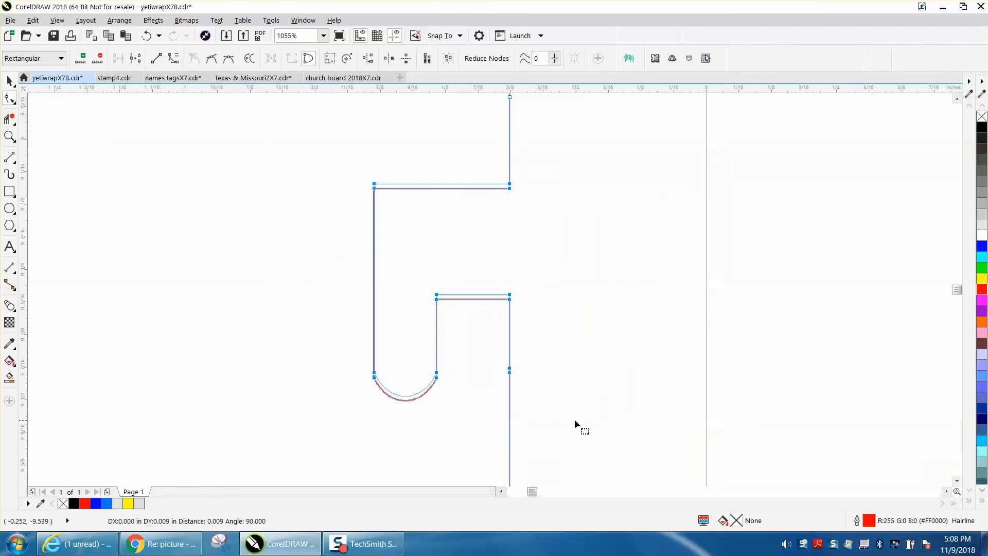
key(Down)
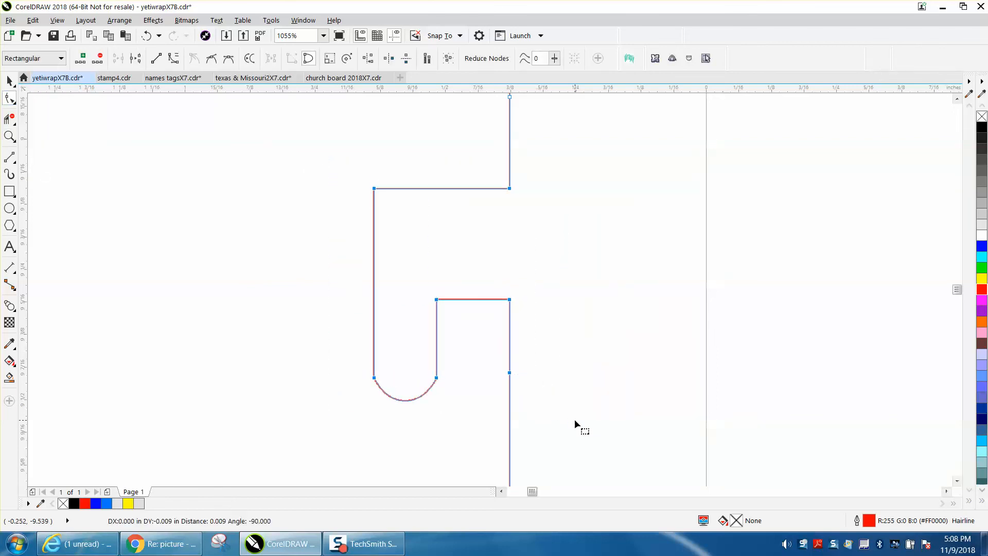
Measure the width of the gap between the hook and the side panel's edge, and delete the dimension.
scroll(579, 329, down, 2)
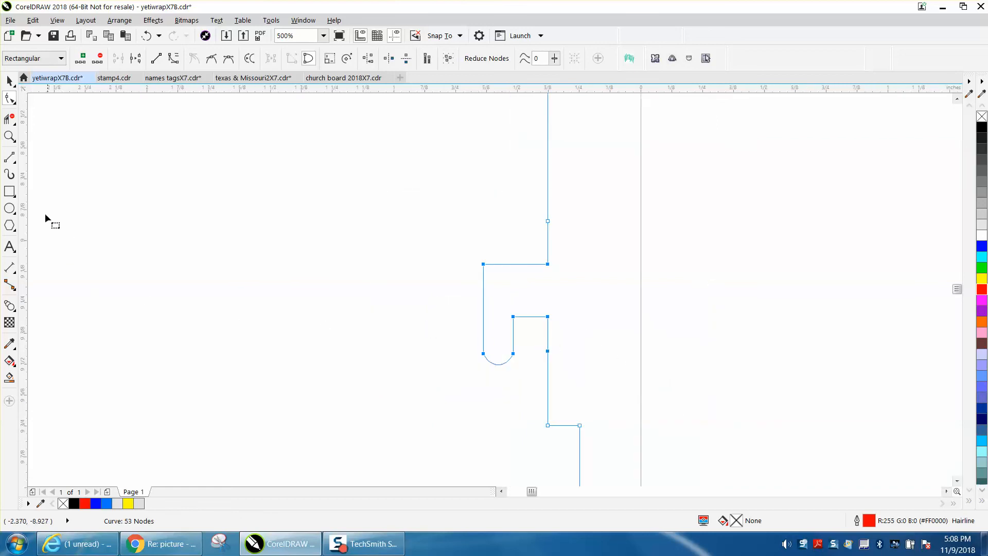
click(10, 284)
drag(513, 332, 547, 340)
click(548, 340)
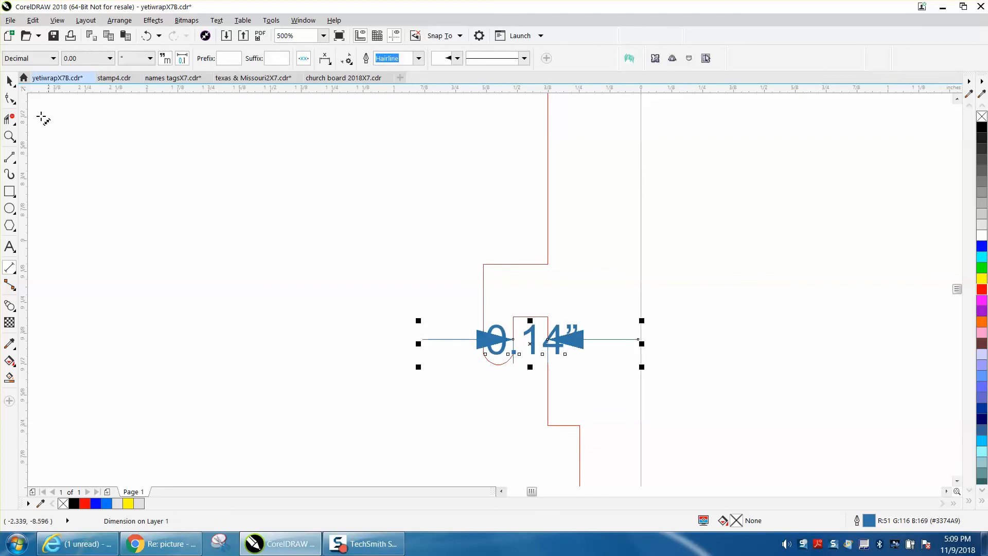
click(10, 81)
key(Delete)
Move the rotated side panel clear of the main panel, centred at about X -1.0 and Y -8.8 inches.
scroll(323, 247, down, 3)
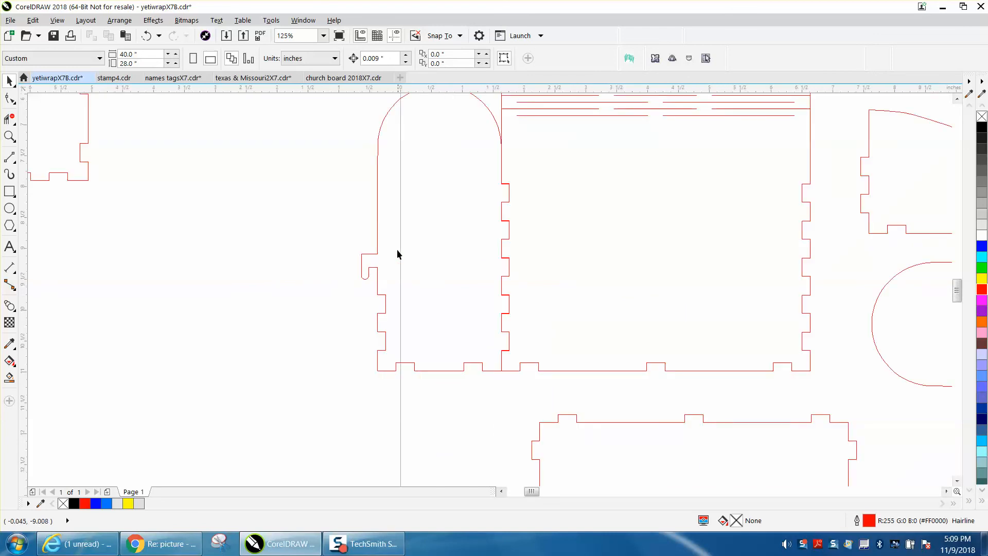
scroll(398, 254, down, 2)
scroll(464, 237, down, 2)
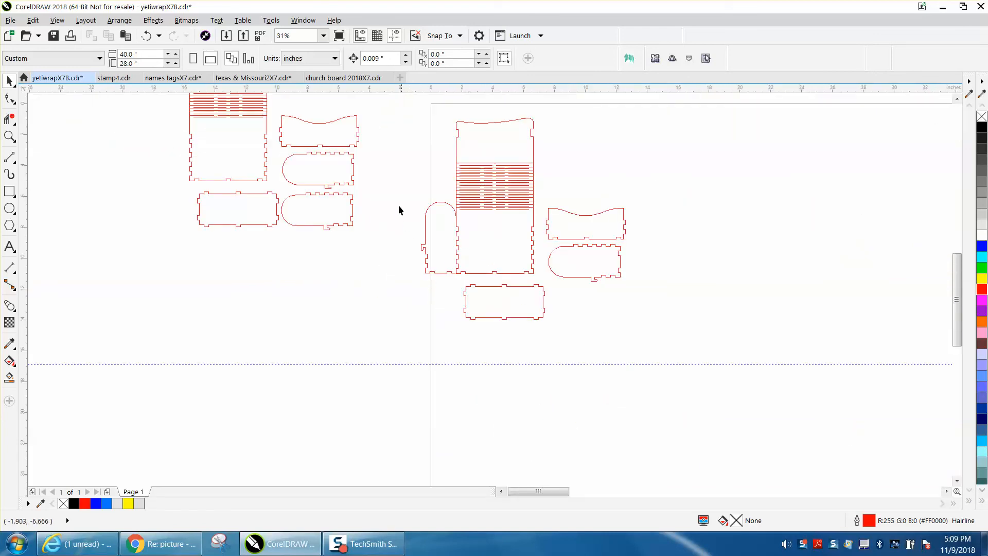
drag(446, 206, 418, 208)
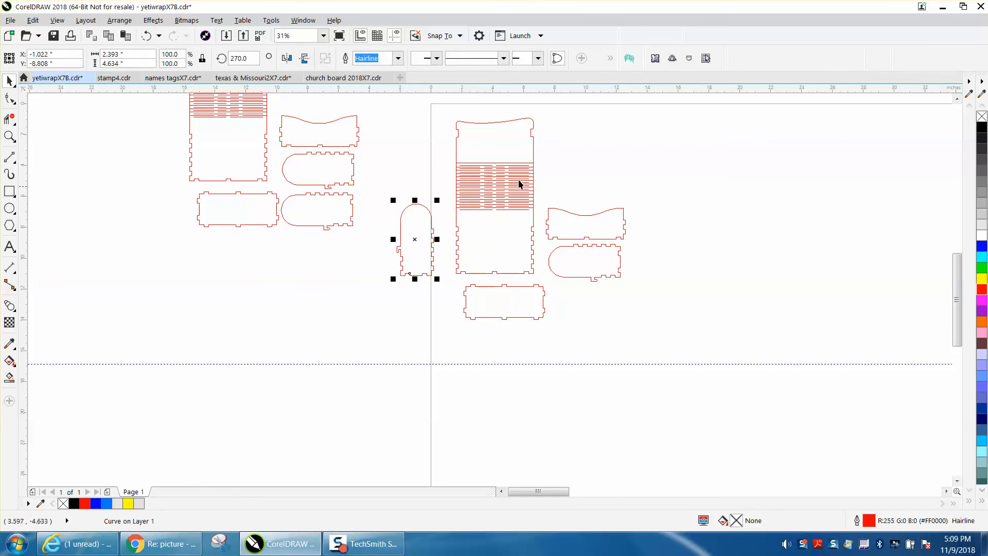
Examine the pattern of staggered living-hinge cut lines across the main panel.
click(10, 136)
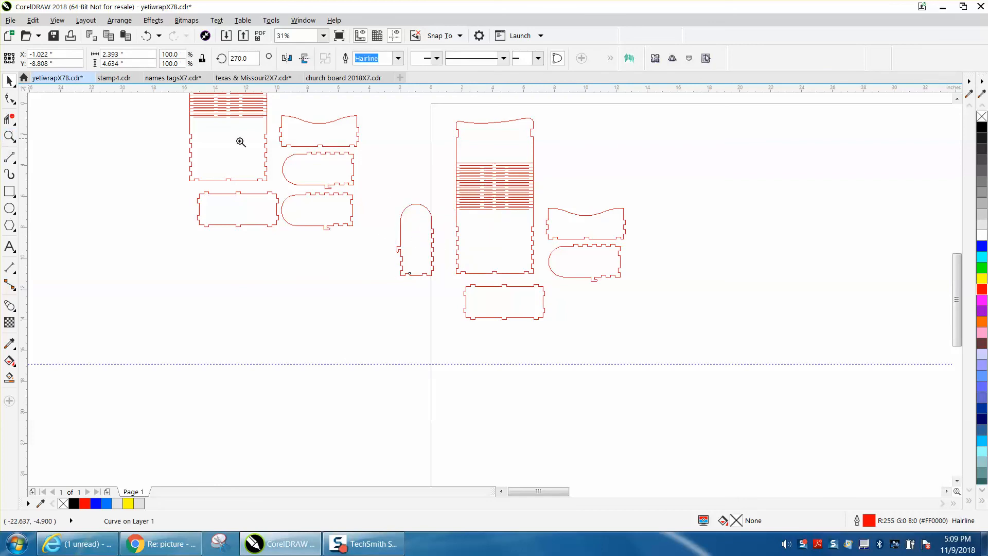
drag(416, 154, 571, 206)
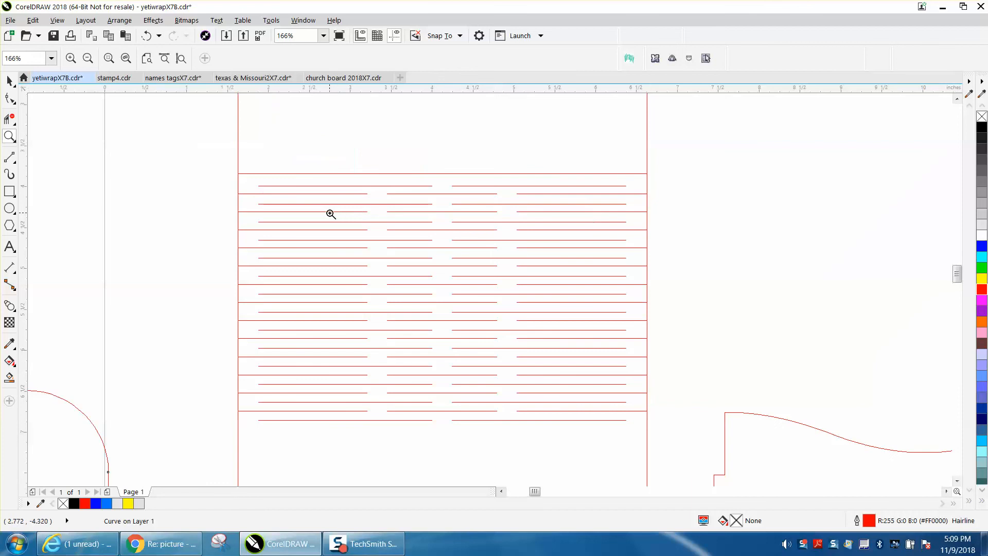
right_click(402, 282)
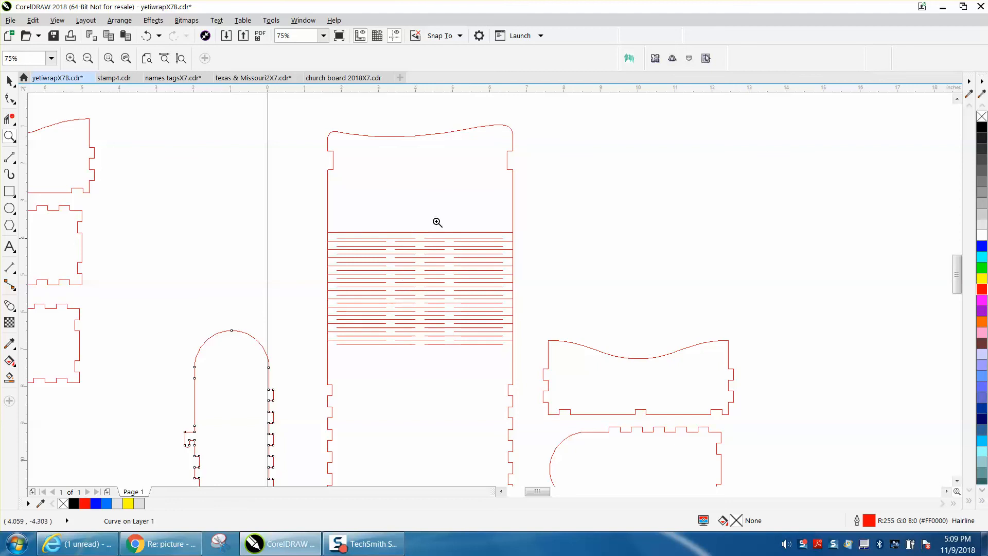
right_click(427, 201)
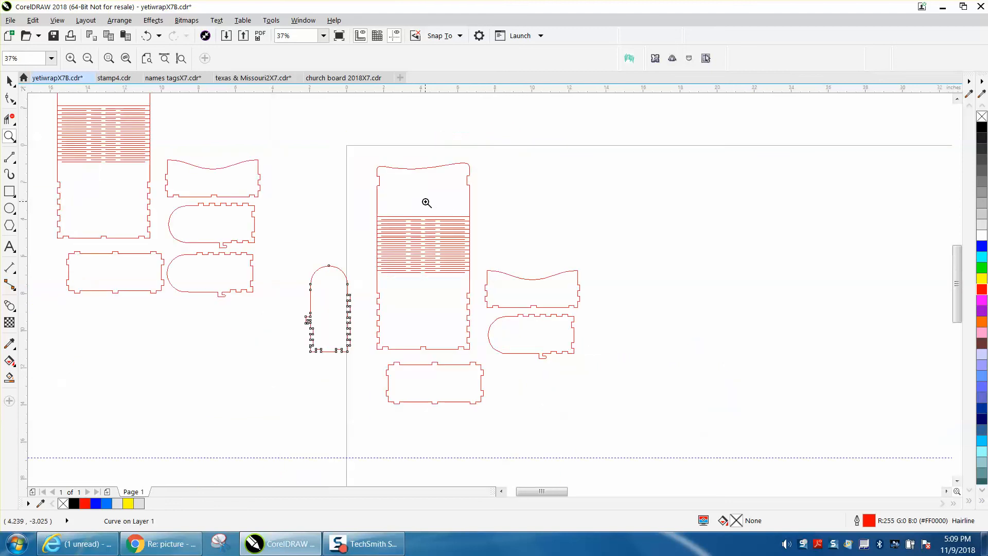